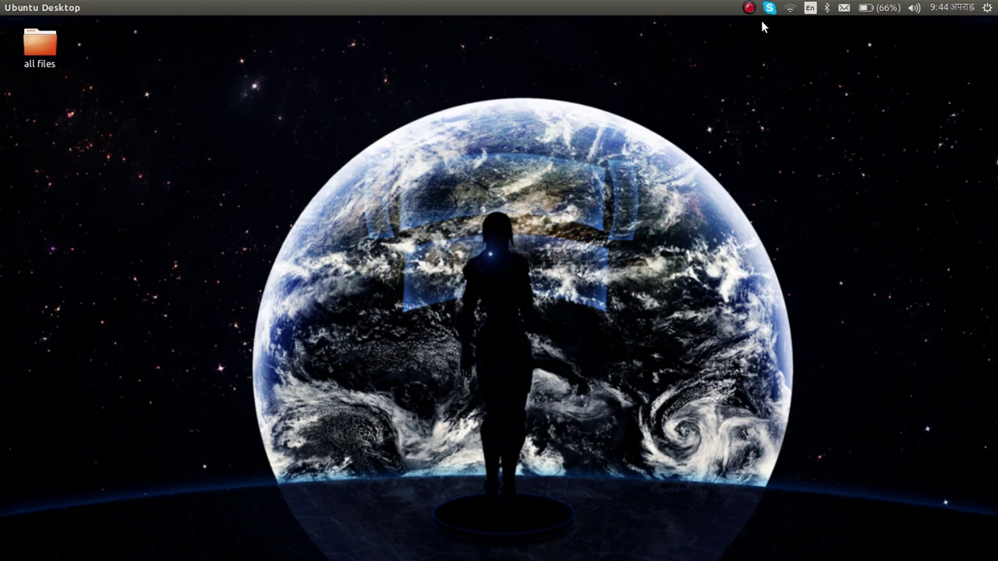
- Open a terminal and run sudo apt-get install xcrysden, entering the account password
{"action": "mouse_move", "coordinate": [2, 125]}
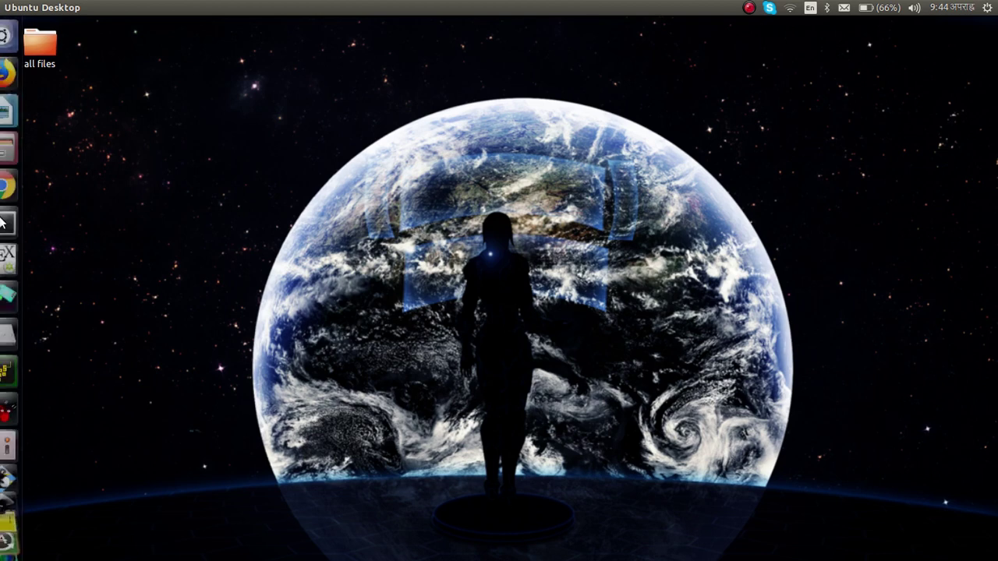
{"action": "left_click", "coordinate": [19, 225]}
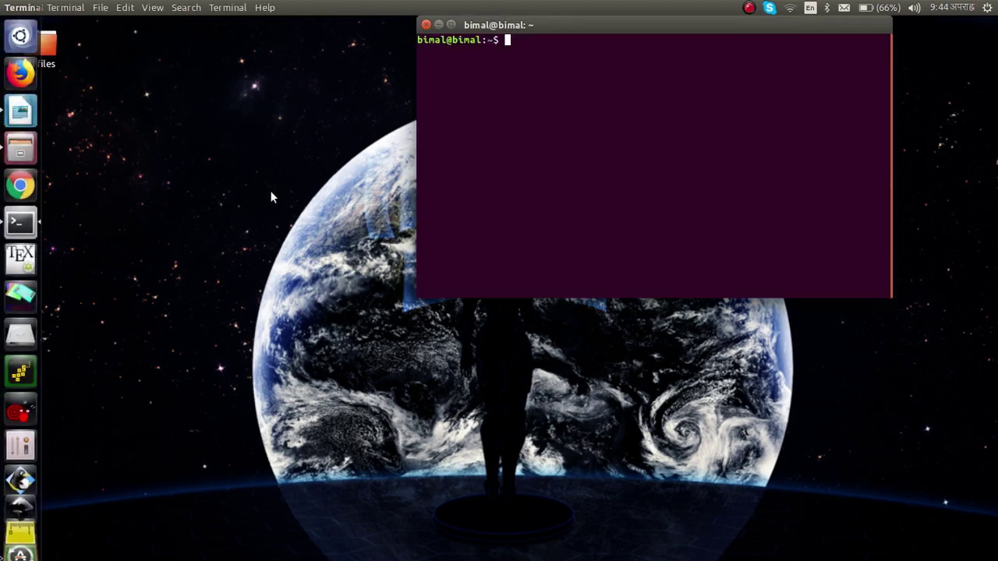
{"action": "type", "text": "sudo"}
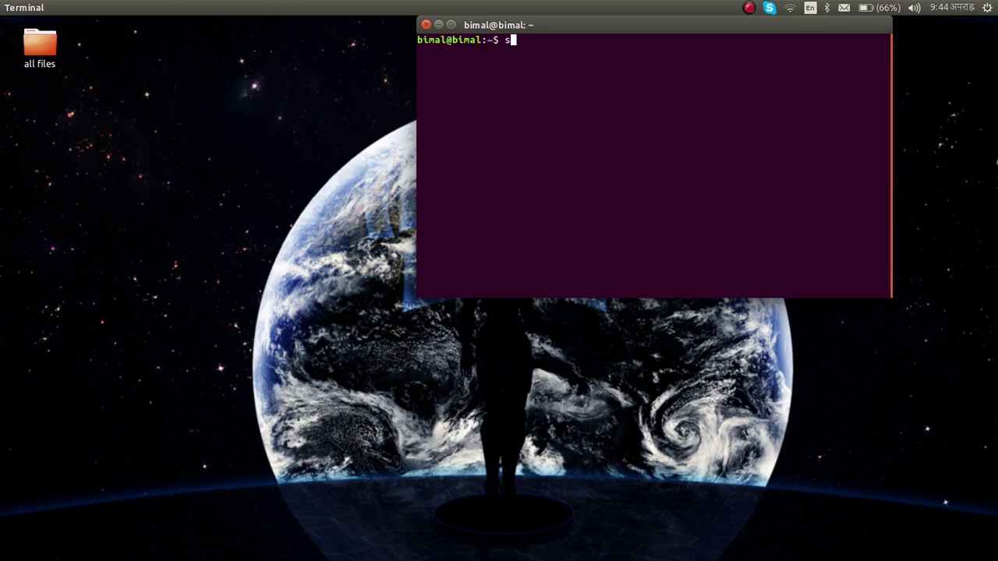
{"action": "type", "text": " apt-get install x"}
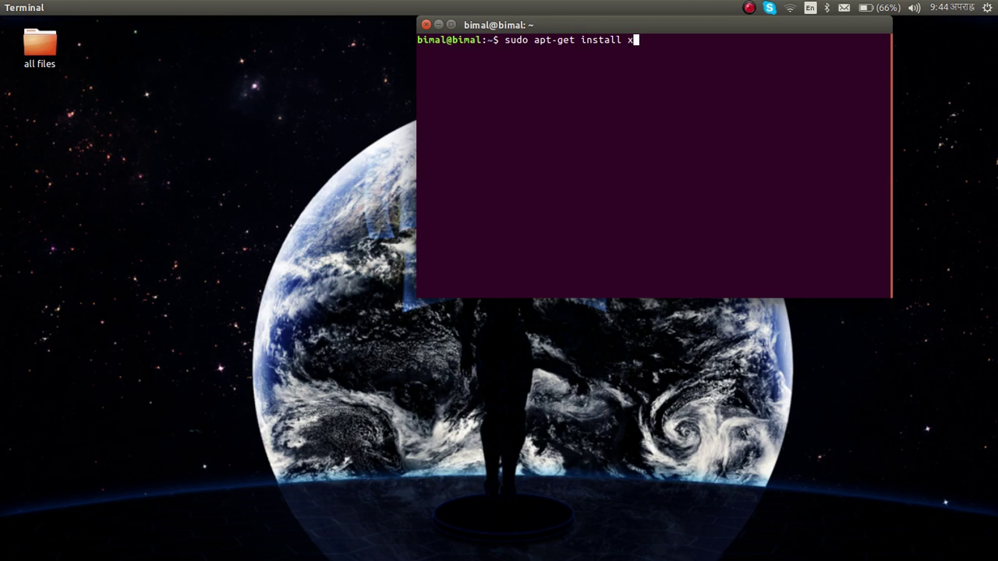
{"action": "type", "text": "crysden"}
{"action": "key", "text": "Return"}
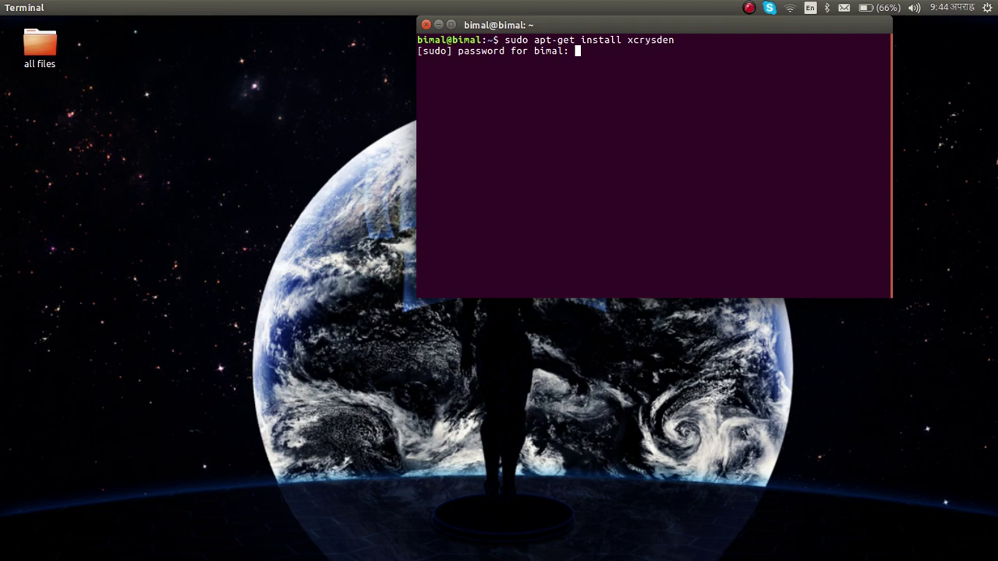
{"action": "key", "text": "Return"}
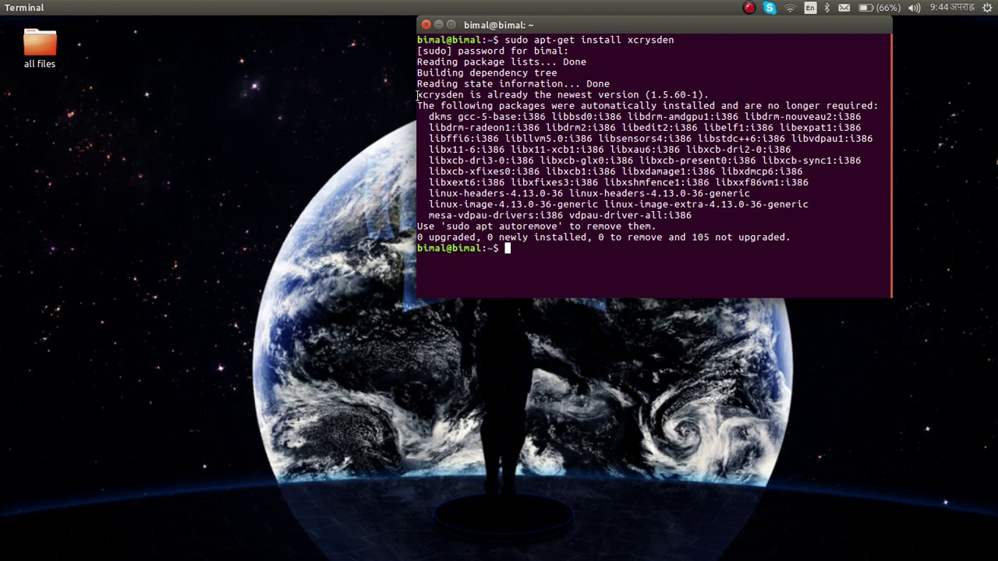
- Confirm xcrysden 1.5.60-1 is already the newest version, then clear the terminal
{"action": "left_click_drag", "start_coordinate": [417, 94], "coordinate": [530, 94]}
{"action": "left_click", "coordinate": [530, 94]}
{"action": "type", "text": "clear"}
{"action": "key", "text": "Return"}
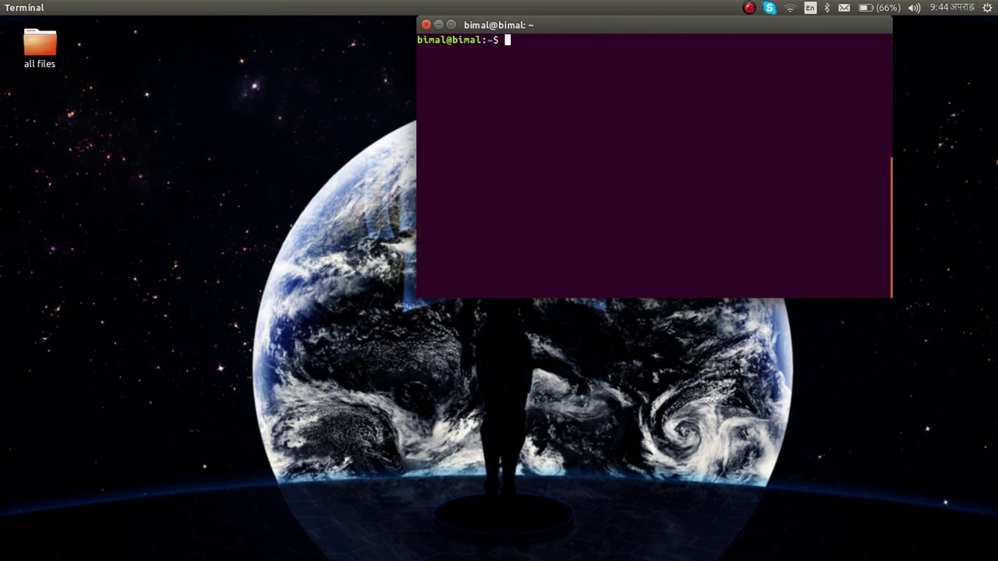
- Minimize the terminal and bring up the NiSe2 notes document in LibreOffice Writer
{"action": "left_click", "coordinate": [439, 25]}
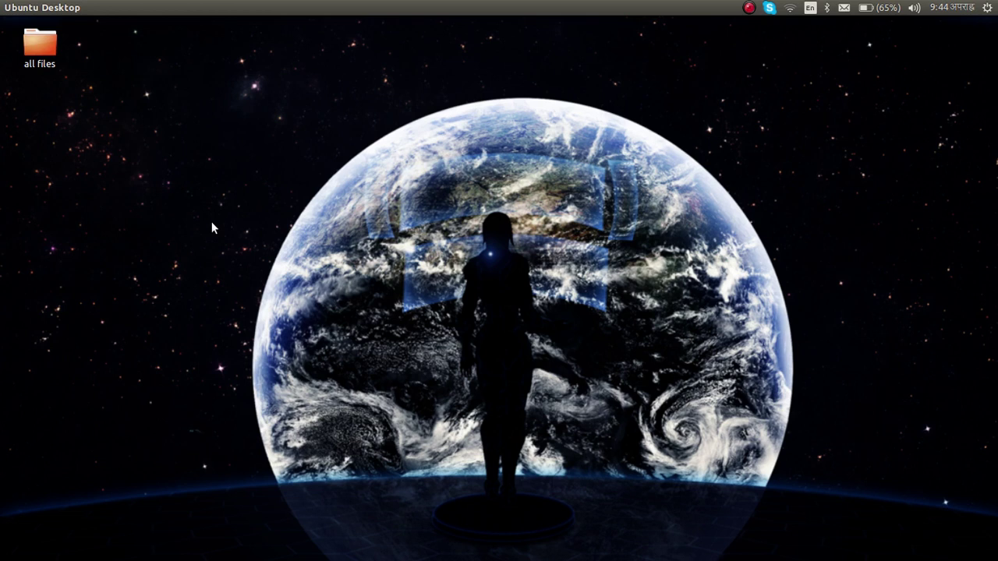
{"action": "mouse_move", "coordinate": [2, 468]}
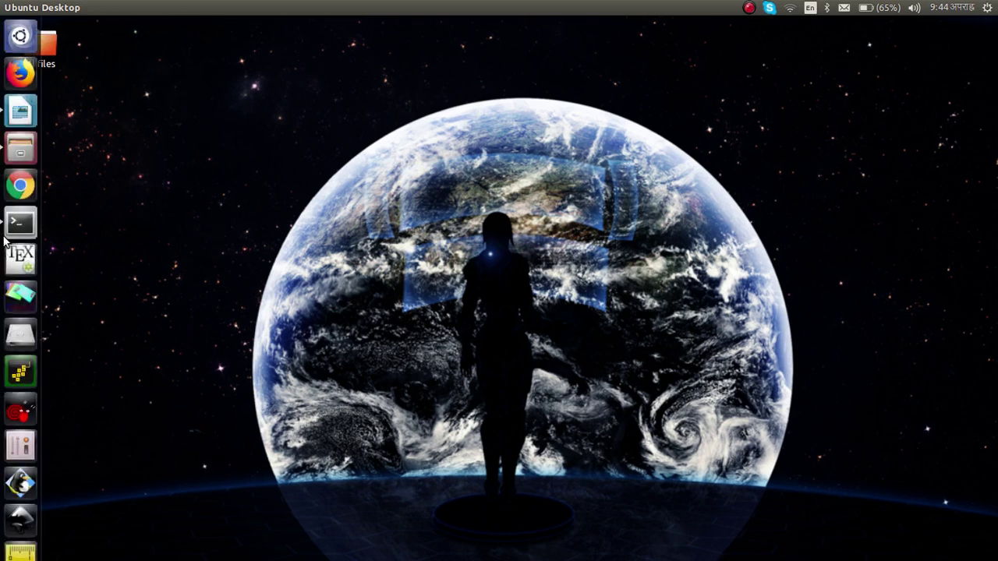
{"action": "left_click", "coordinate": [20, 117]}
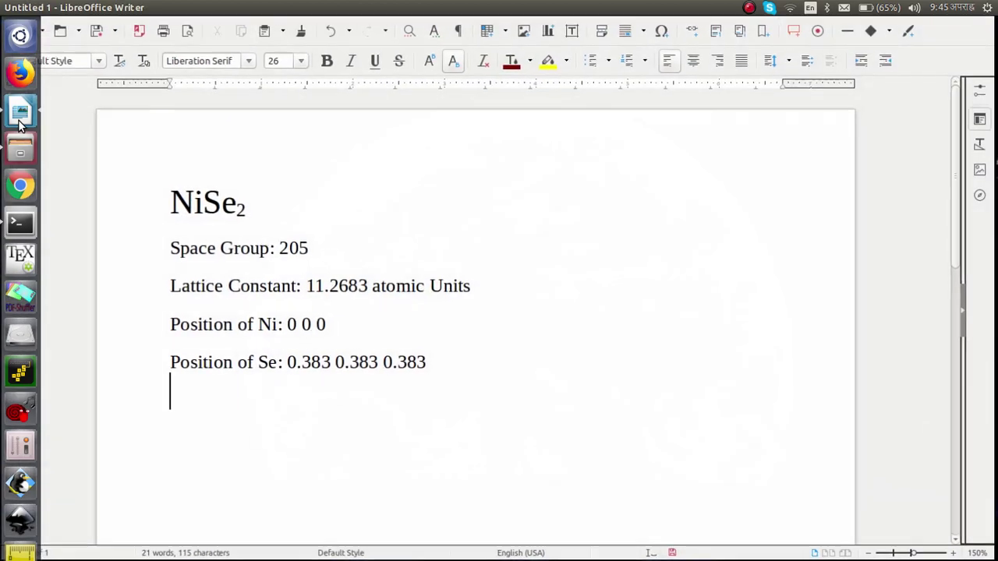
- Review the NiSe2 name, space group 205 and lattice constant 11.2683 in the notes
{"action": "left_click_drag", "start_coordinate": [169, 203], "coordinate": [261, 210]}
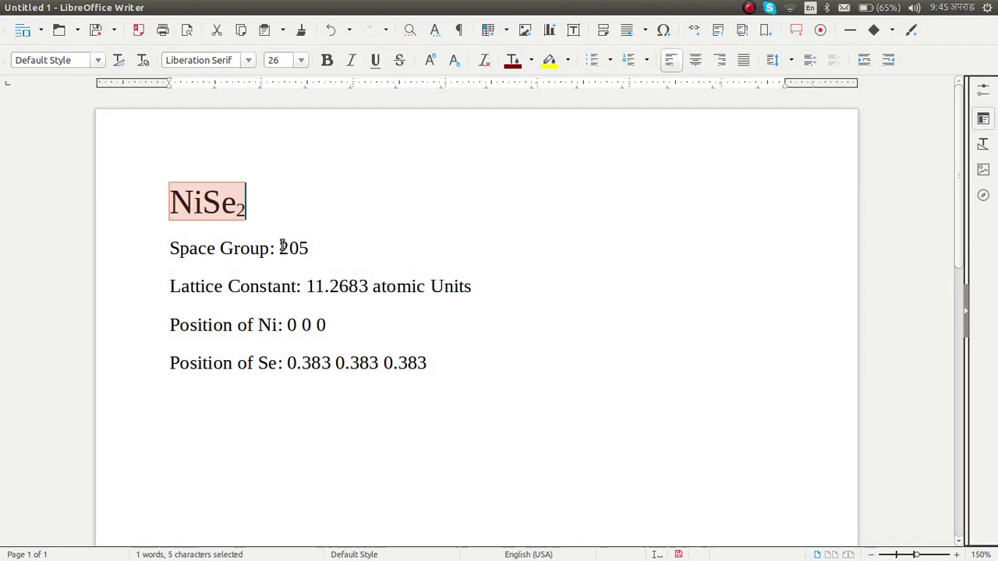
{"action": "left_click_drag", "start_coordinate": [279, 248], "coordinate": [315, 250]}
{"action": "left_click", "coordinate": [315, 251]}
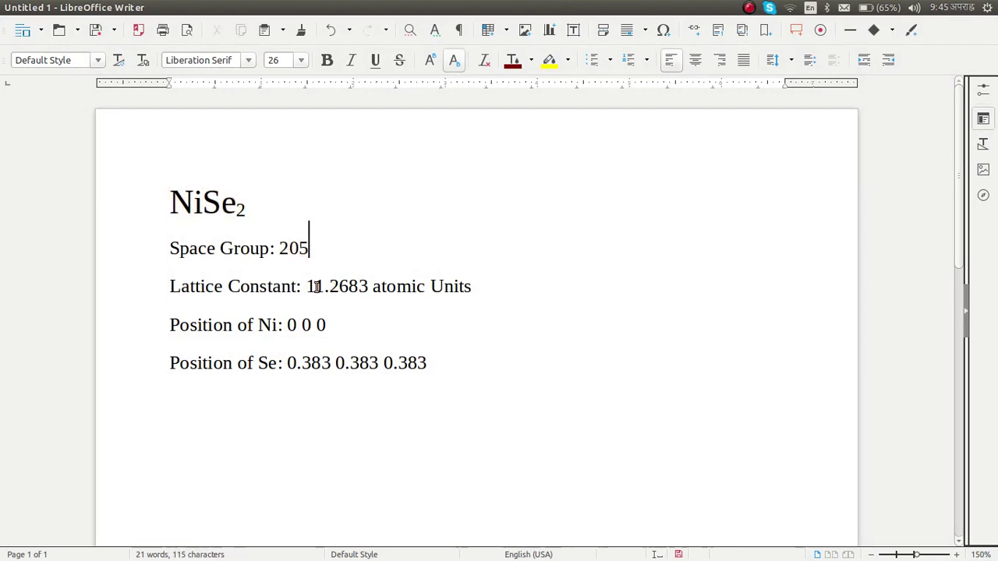
{"action": "left_click_drag", "start_coordinate": [308, 286], "coordinate": [370, 289]}
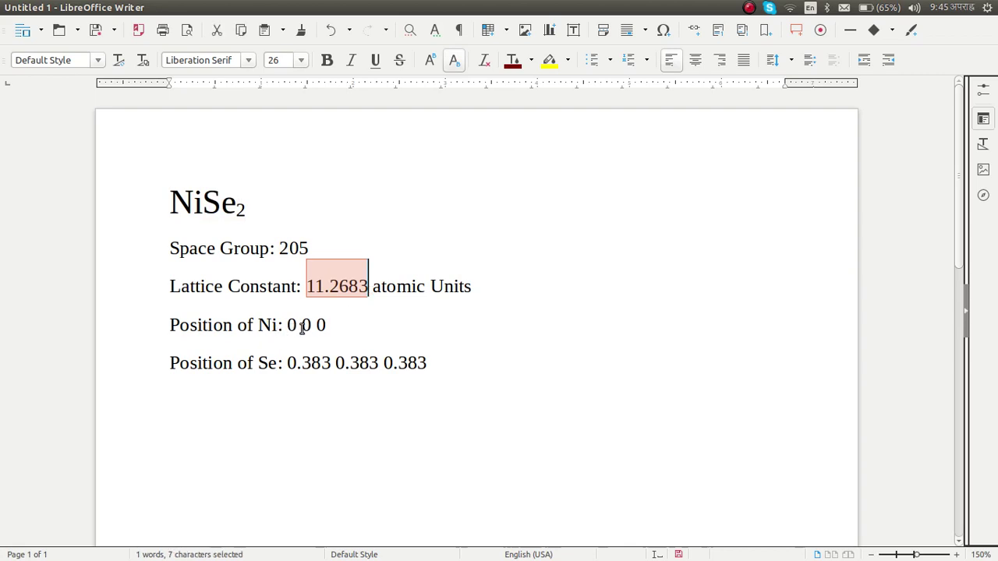
{"action": "left_click", "coordinate": [301, 326]}
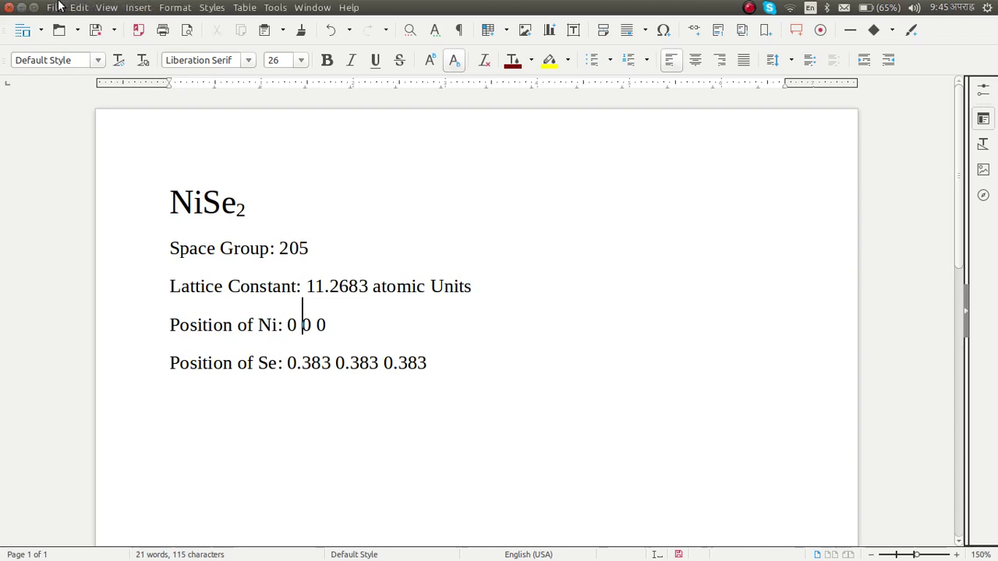
- Shrink Writer to a smaller window and place a new terminal at the upper left
{"action": "left_click", "coordinate": [33, 7]}
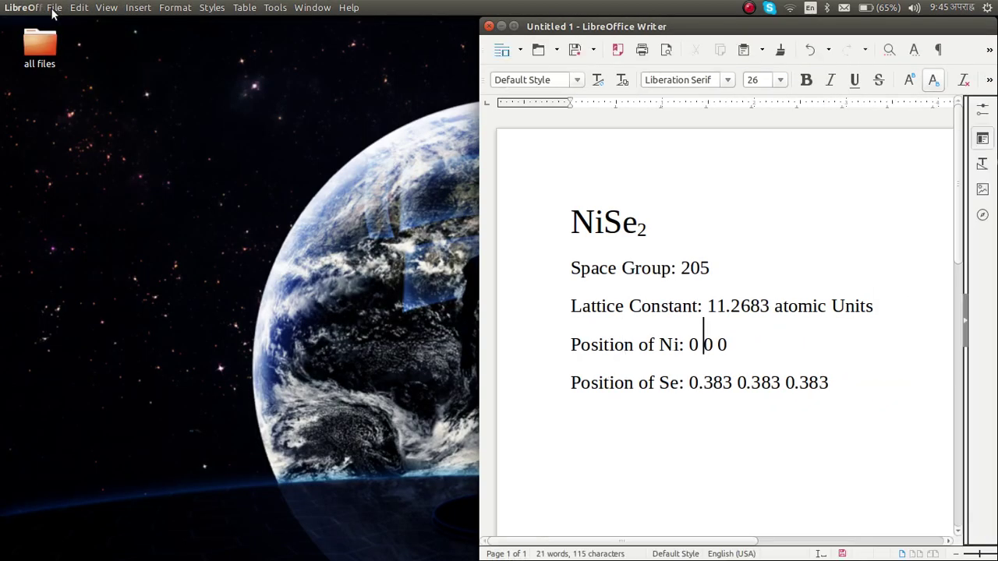
{"action": "mouse_move", "coordinate": [2, 265]}
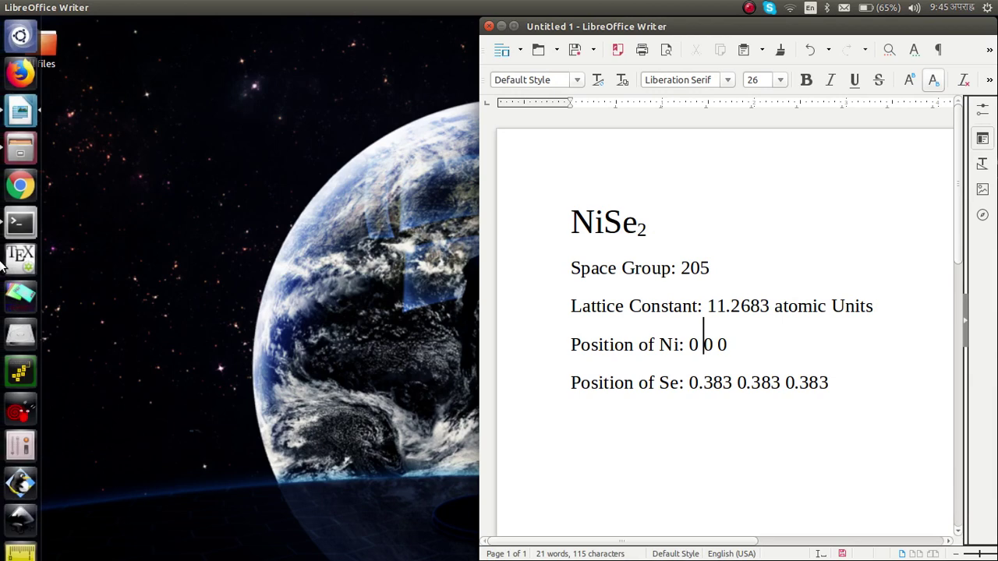
{"action": "left_click", "coordinate": [21, 225]}
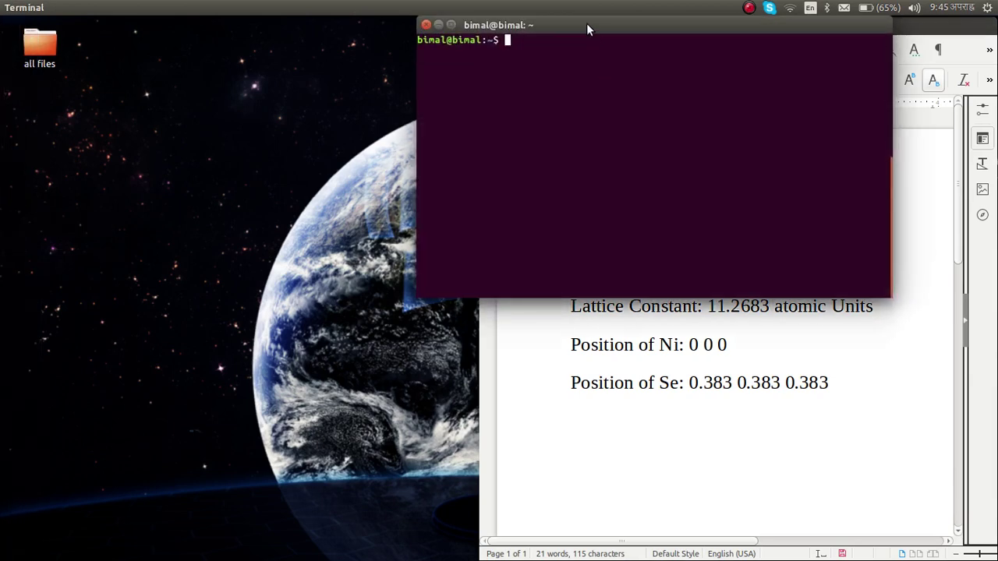
{"action": "left_click_drag", "start_coordinate": [587, 28], "coordinate": [219, 95]}
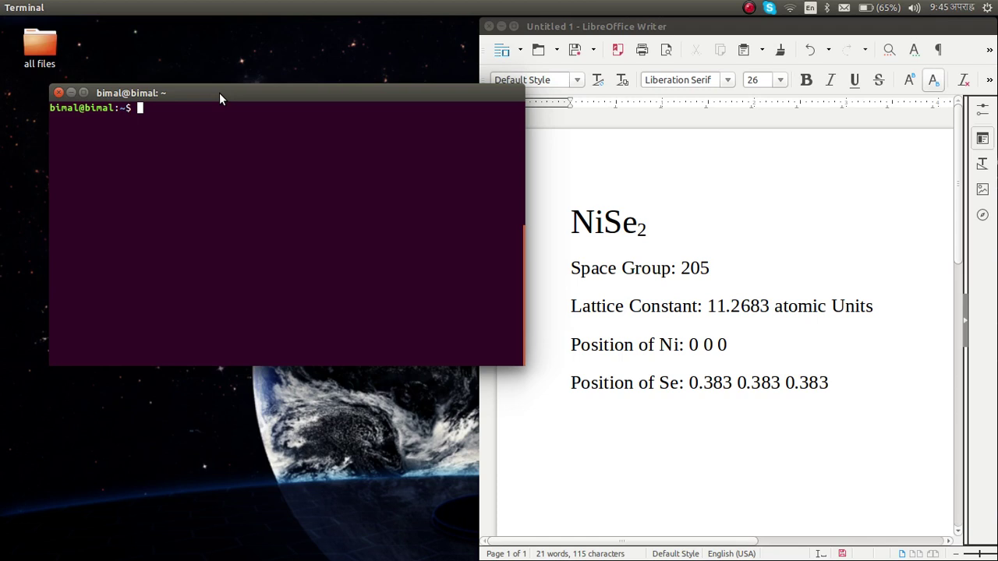
- List the home folder, move into Desktop with cd Desktop and list its contents
{"action": "type", "text": "ls"}
{"action": "key", "text": "Return"}
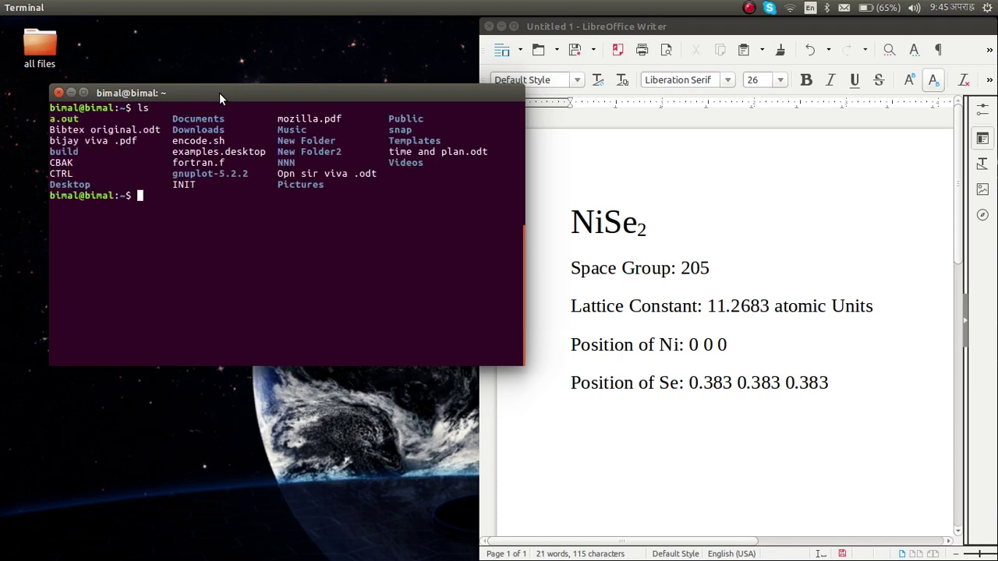
{"action": "type", "text": "cd Desktop"}
{"action": "key", "text": "Return"}
{"action": "type", "text": "ls"}
{"action": "key", "text": "Return"}
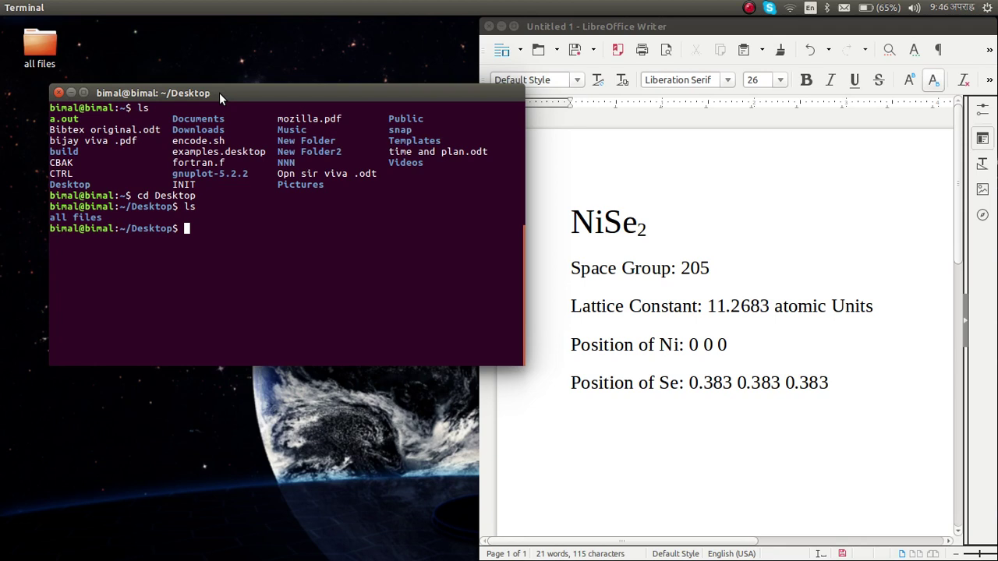
{"action": "type", "text": "ls"}
{"action": "key", "text": "Return"}
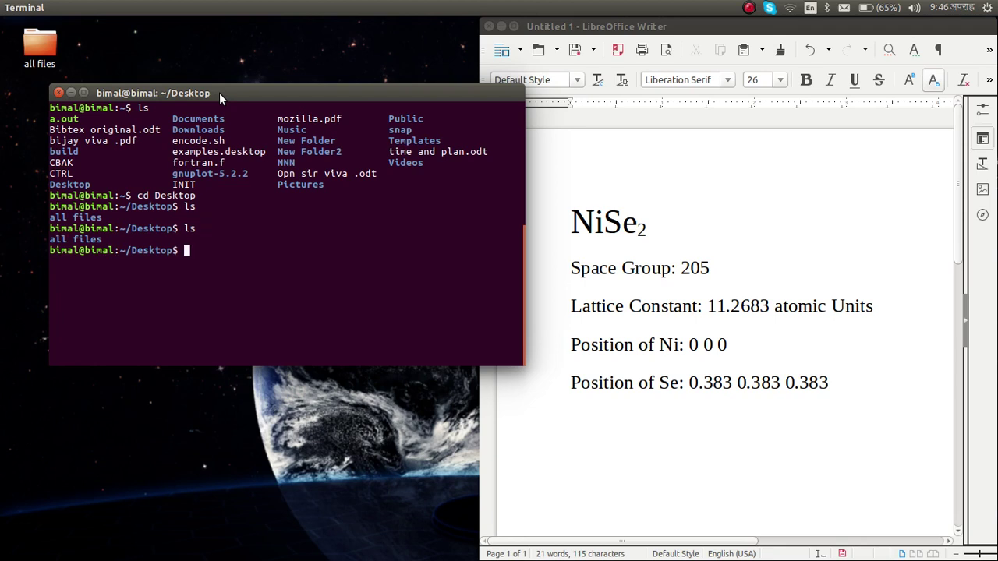
- Create a tutorial folder with mkdir, enter it and confirm it is empty
{"action": "type", "text": "mkdir"}
{"action": "type", "text": "tutorial"}
{"action": "key", "text": "Return"}
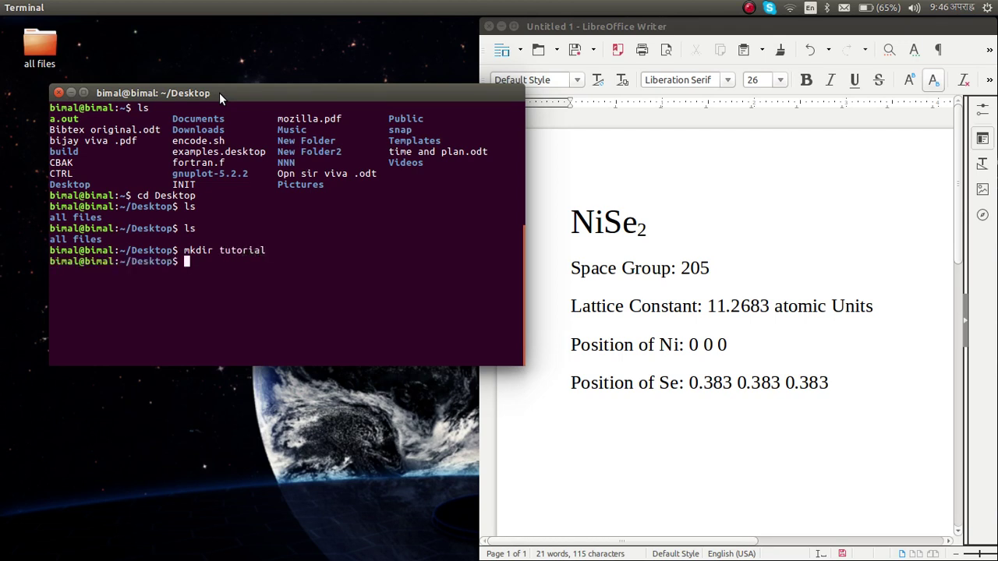
{"action": "type", "text": "cd tutorial"}
{"action": "key", "text": "Return"}
{"action": "type", "text": "ls"}
{"action": "key", "text": "Return"}
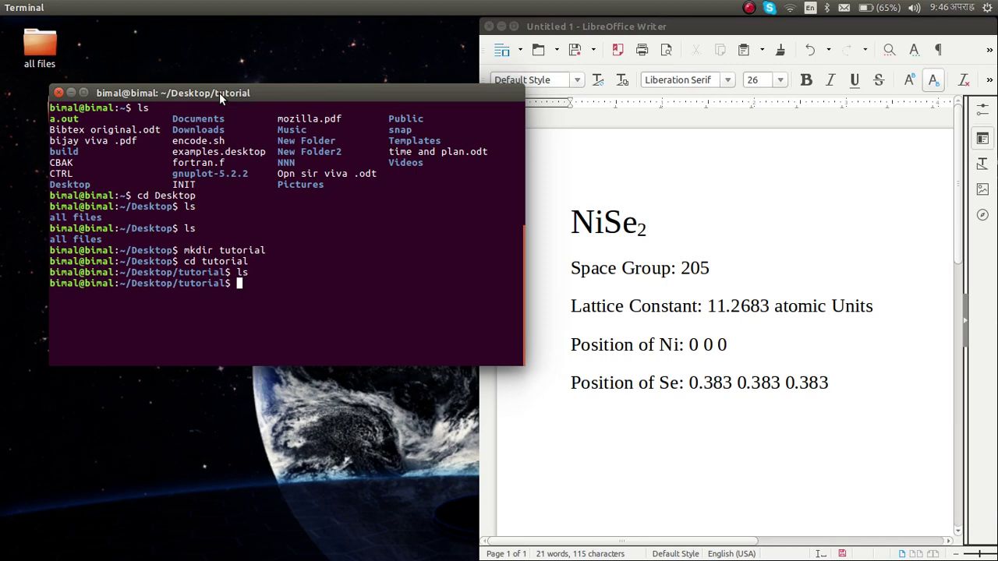
- Maximize the terminal, clear it, recheck the empty folder, then restore the window size
{"action": "left_click", "coordinate": [84, 93]}
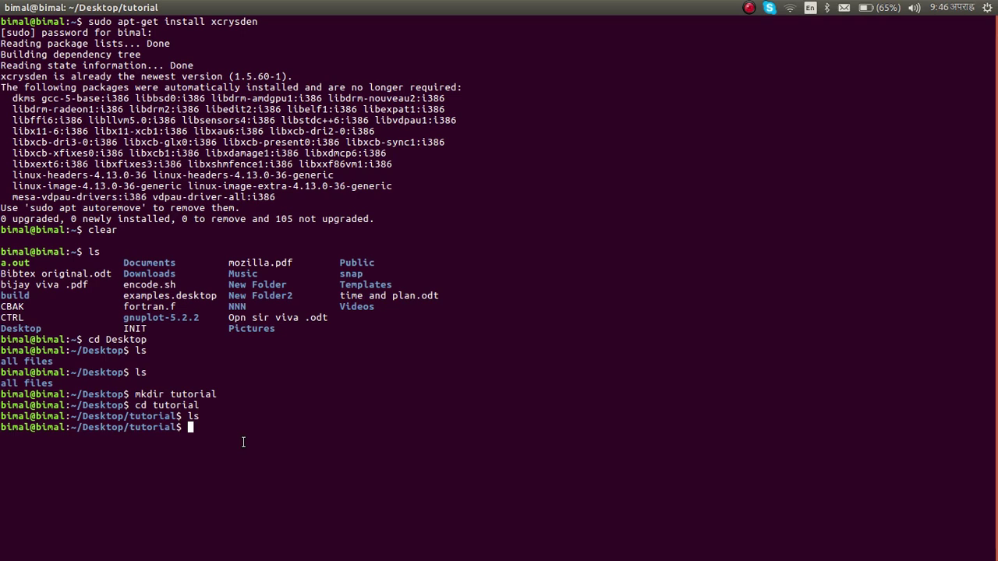
{"action": "type", "text": "clear"}
{"action": "key", "text": "Return"}
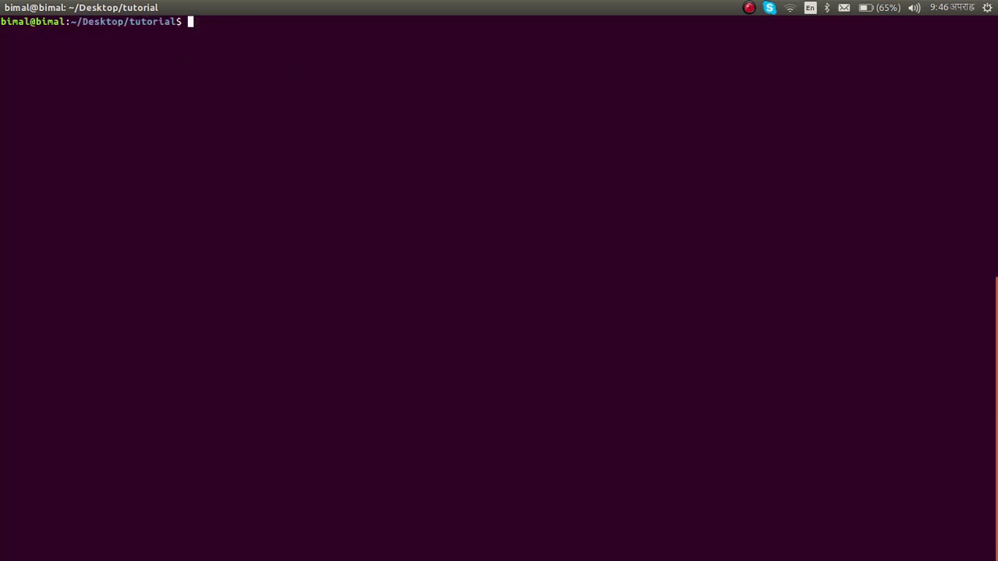
{"action": "type", "text": "ls"}
{"action": "key", "text": "Return"}
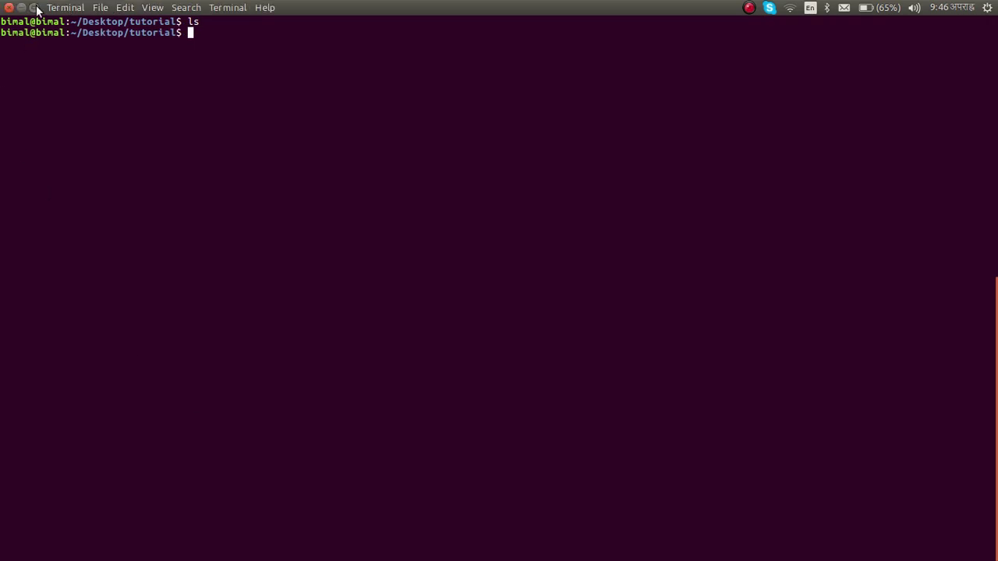
{"action": "left_click", "coordinate": [34, 8]}
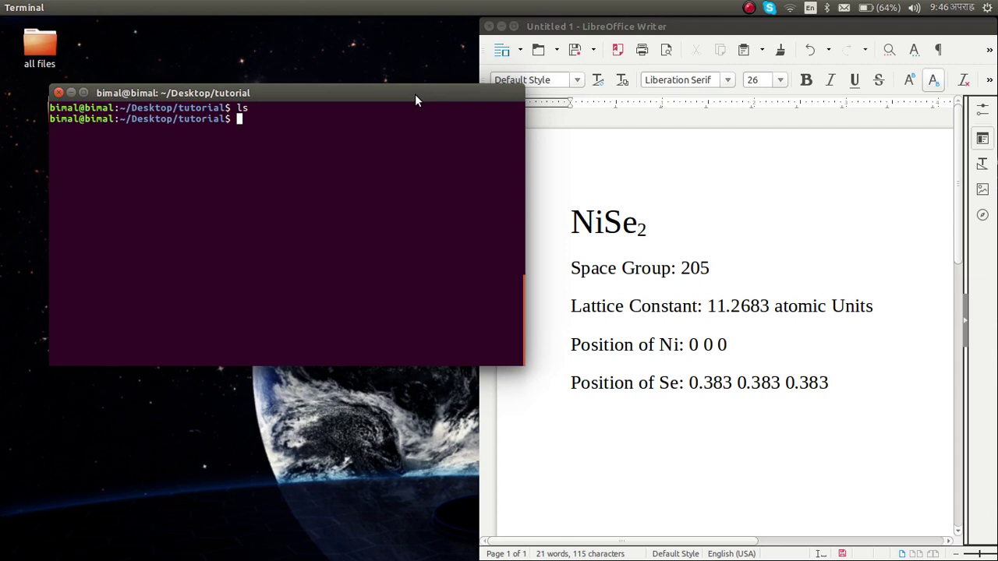
- Start lminit in the tutorial folder, removing the stray .run typed after the command
{"action": "left_click_drag", "start_coordinate": [419, 94], "coordinate": [380, 87]}
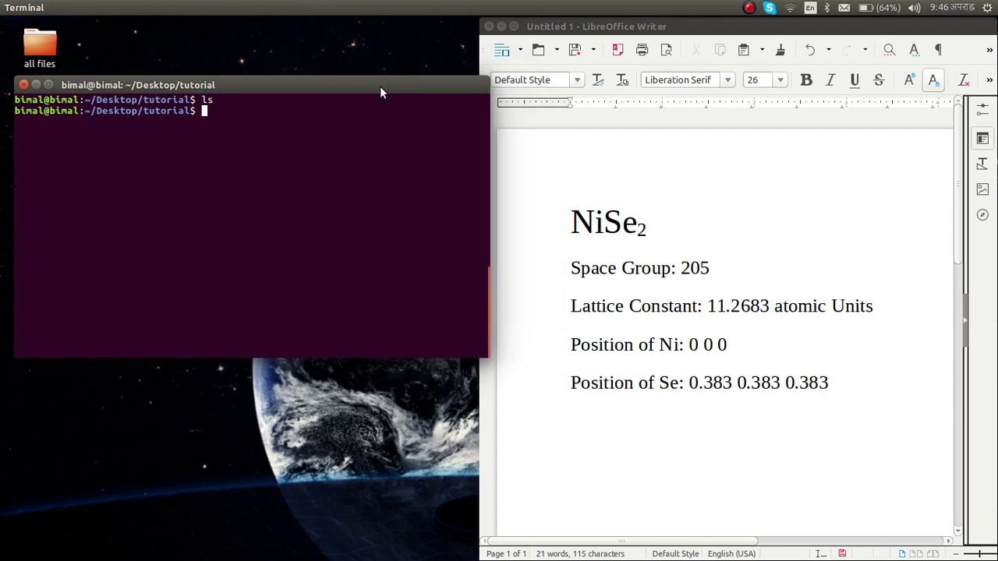
{"action": "type", "text": "lminit"}
{"action": "type", "text": ".run"}
{"action": "key", "text": "BackSpace"}
{"action": "key", "text": "BackSpace"}
{"action": "key", "text": "BackSpace"}
{"action": "key", "text": "BackSpace"}
{"action": "key", "text": "BackSpace"}
{"action": "key", "text": "Return"}
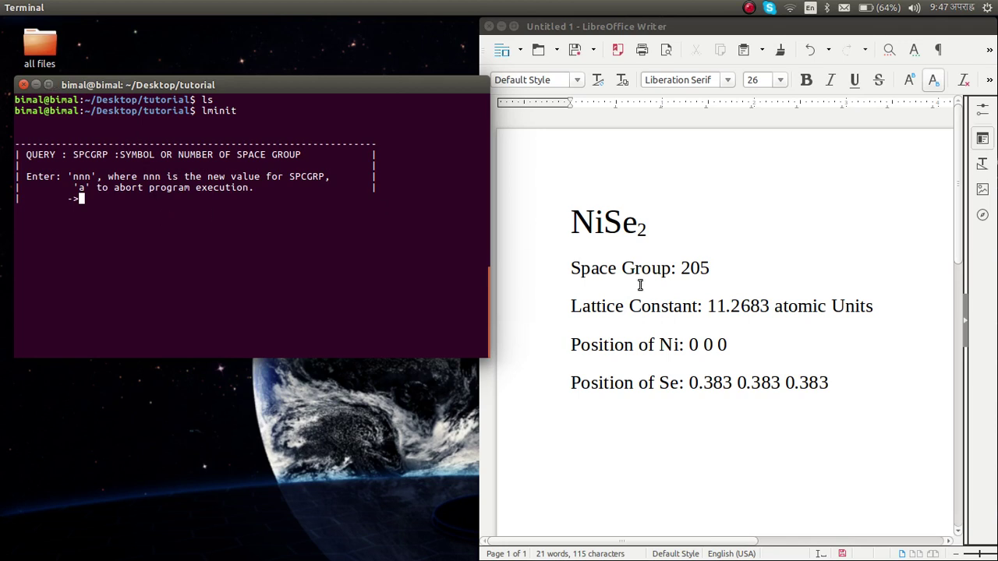
{"action": "left_click_drag", "start_coordinate": [580, 270], "coordinate": [708, 283]}
- Enter space group 205 and check it is reported as Pa-3, cubic
{"action": "left_click", "coordinate": [708, 282]}
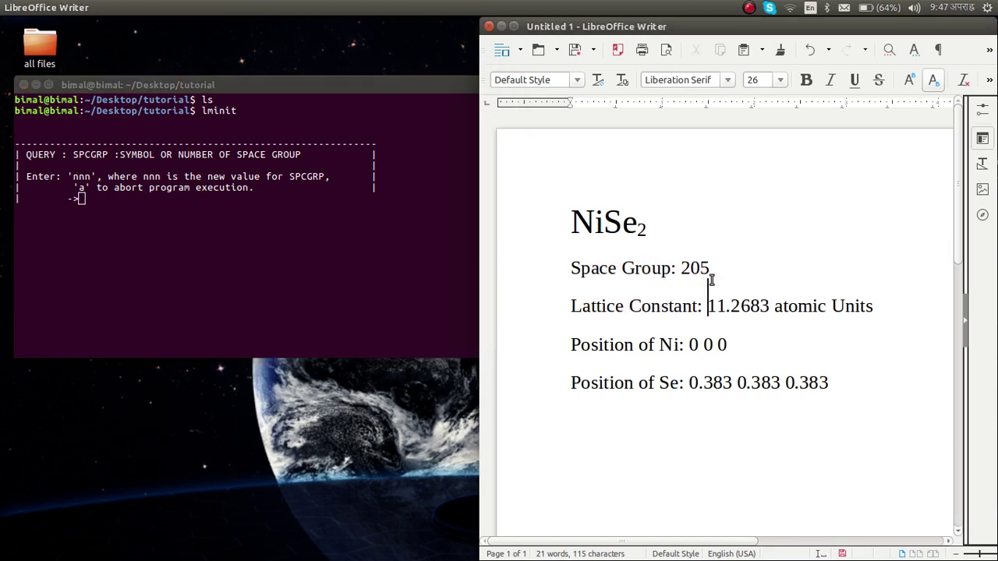
{"action": "left_click", "coordinate": [248, 205]}
{"action": "type", "text": "205"}
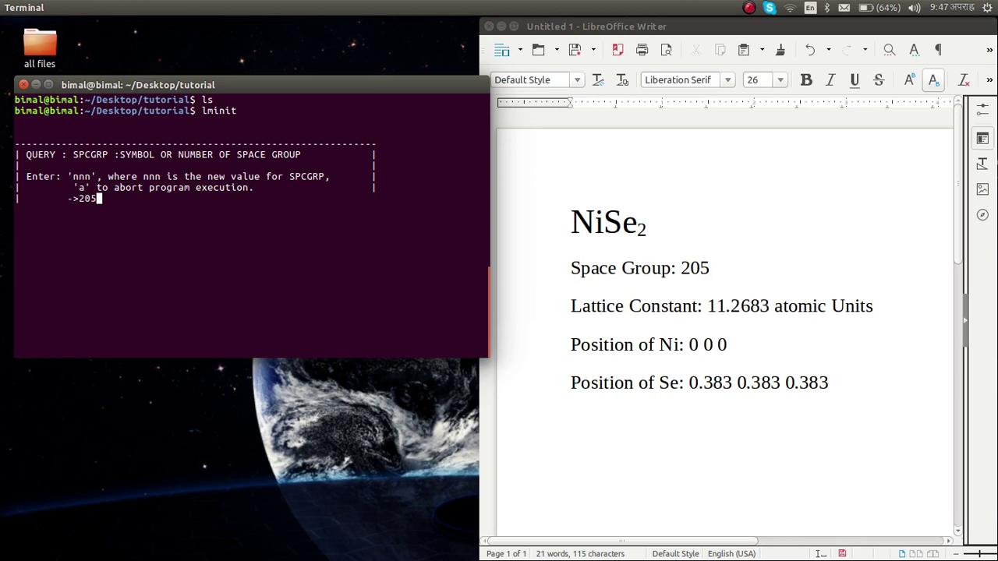
{"action": "key", "text": "Return"}
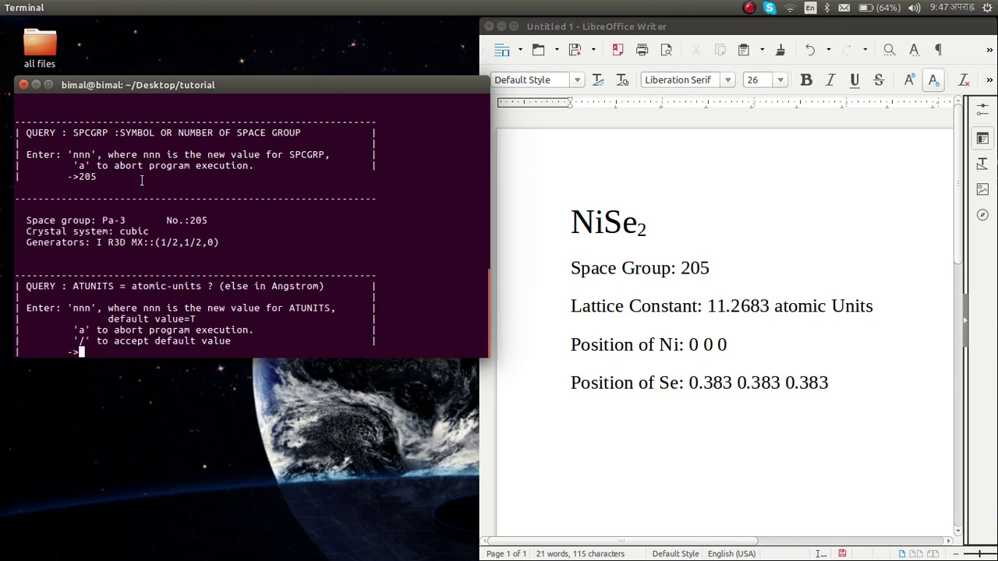
{"action": "double_click", "coordinate": [105, 221]}
{"action": "left_click", "coordinate": [104, 220]}
{"action": "left_click_drag", "start_coordinate": [115, 232], "coordinate": [212, 220]}
{"action": "left_click", "coordinate": [213, 221]}
- Move the terminal up and read the ATUNITS query about atomic units versus Angstrom
{"action": "left_click_drag", "start_coordinate": [240, 87], "coordinate": [258, 40]}
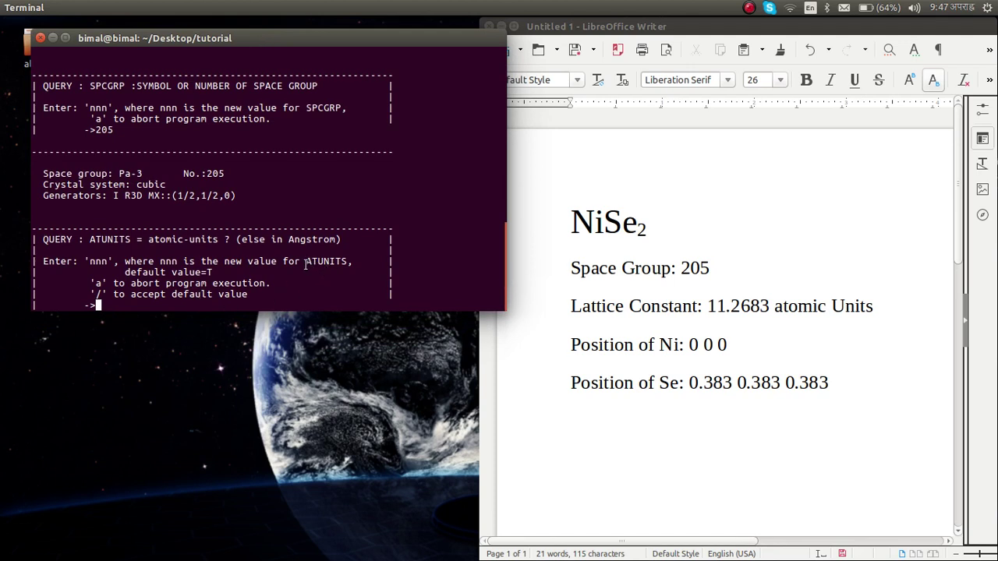
{"action": "left_click_drag", "start_coordinate": [306, 263], "coordinate": [351, 265]}
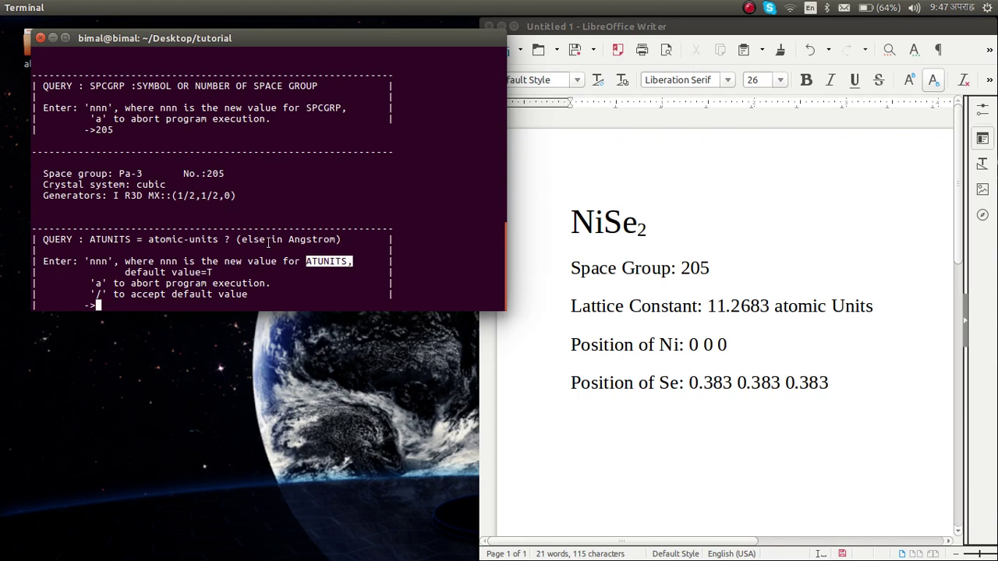
{"action": "left_click_drag", "start_coordinate": [243, 240], "coordinate": [340, 240]}
{"action": "left_click", "coordinate": [337, 242]}
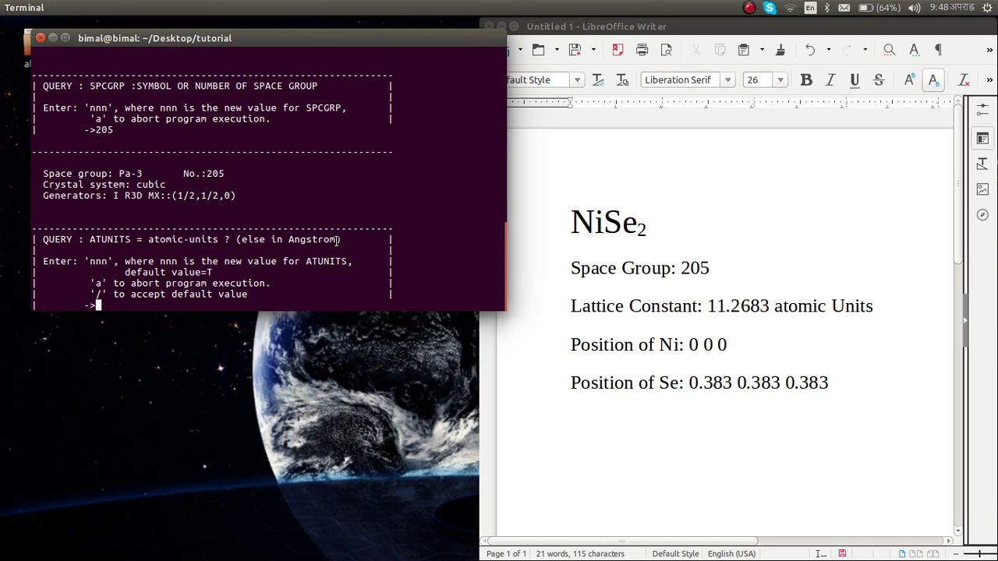
- Answer T for atomic units and enter lattice parameter 11.2683
{"action": "type", "text": "T"}
{"action": "left_click_drag", "start_coordinate": [131, 272], "coordinate": [216, 272]}
{"action": "left_click", "coordinate": [177, 294]}
{"action": "key", "text": "Return"}
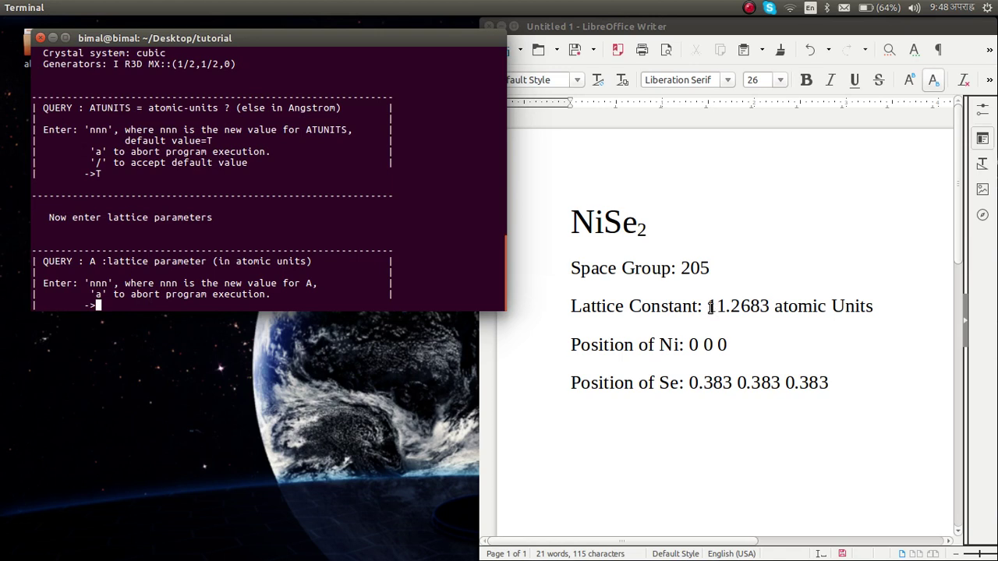
{"action": "type", "text": "11.2683"}
{"action": "key", "text": "Return"}
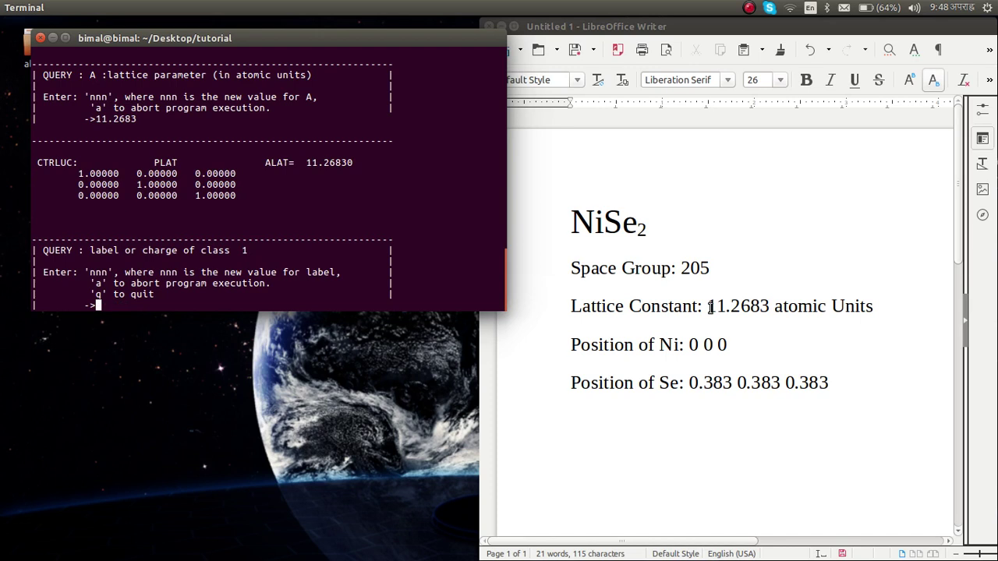
- Add class Ni at the default position 0 0 0 using /
{"action": "left_click_drag", "start_coordinate": [660, 344], "coordinate": [679, 345]}
{"action": "left_click", "coordinate": [679, 344]}
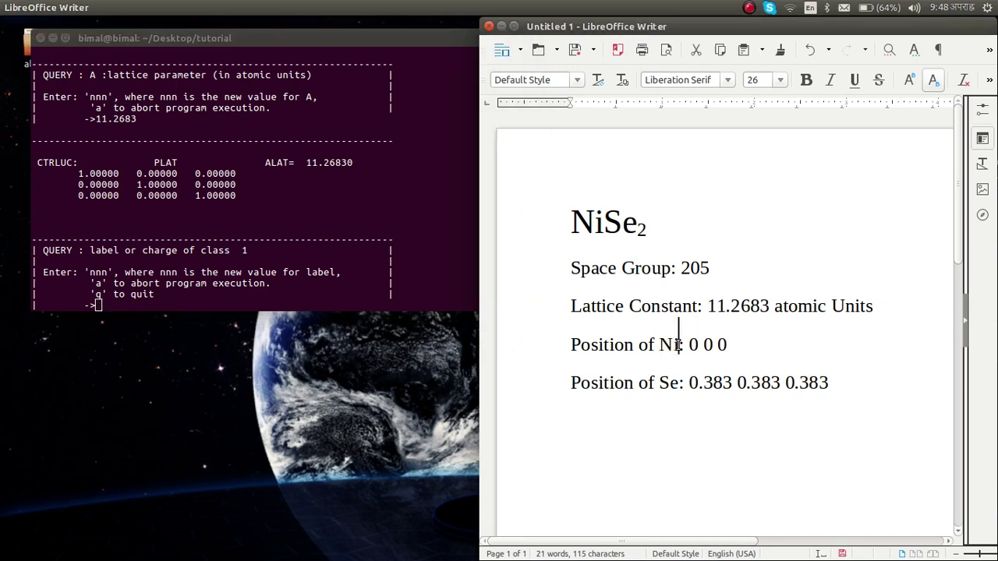
{"action": "left_click", "coordinate": [279, 294]}
{"action": "type", "text": "Ni"}
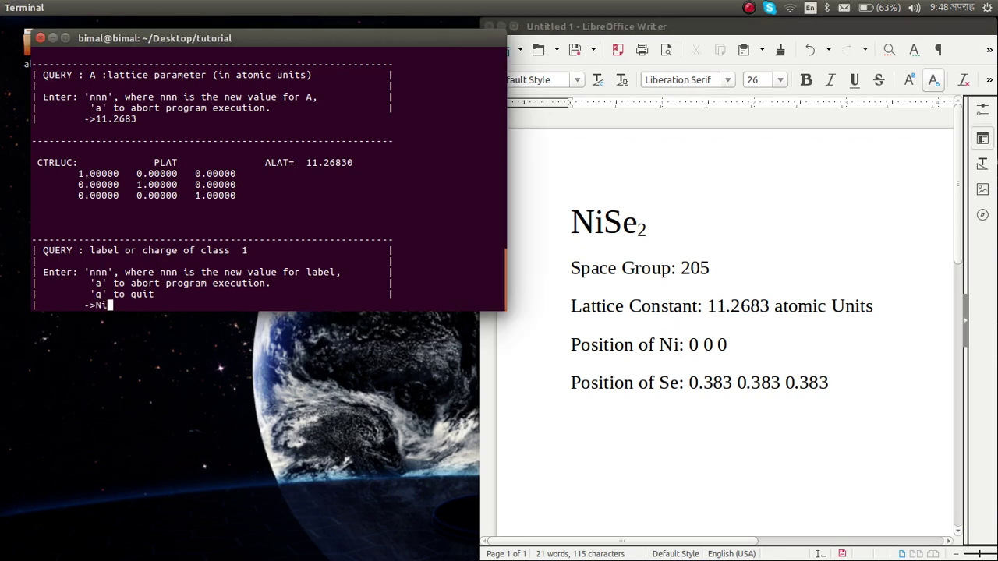
{"action": "key", "text": "Return"}
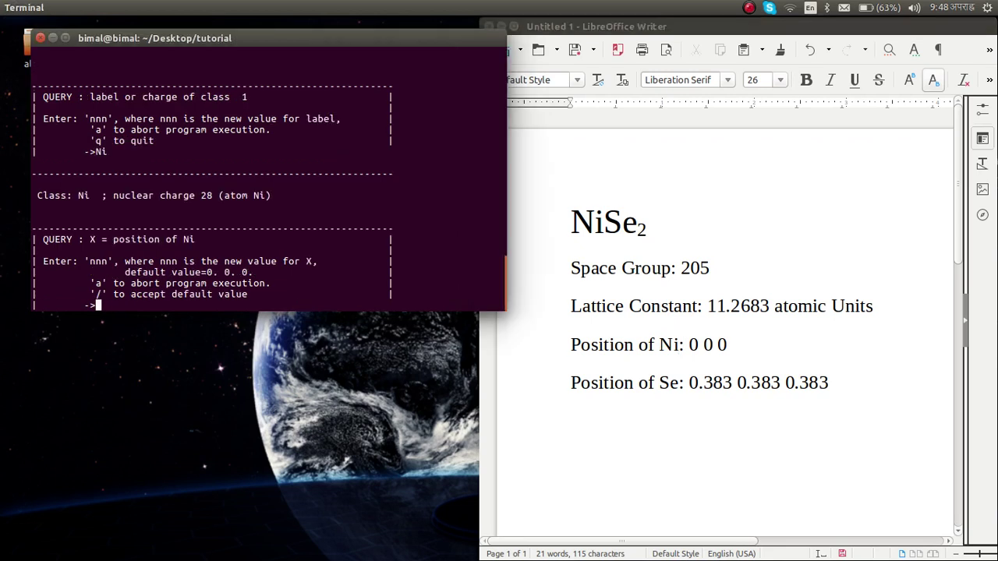
{"action": "type", "text": "/"}
{"action": "key", "text": "Return"}
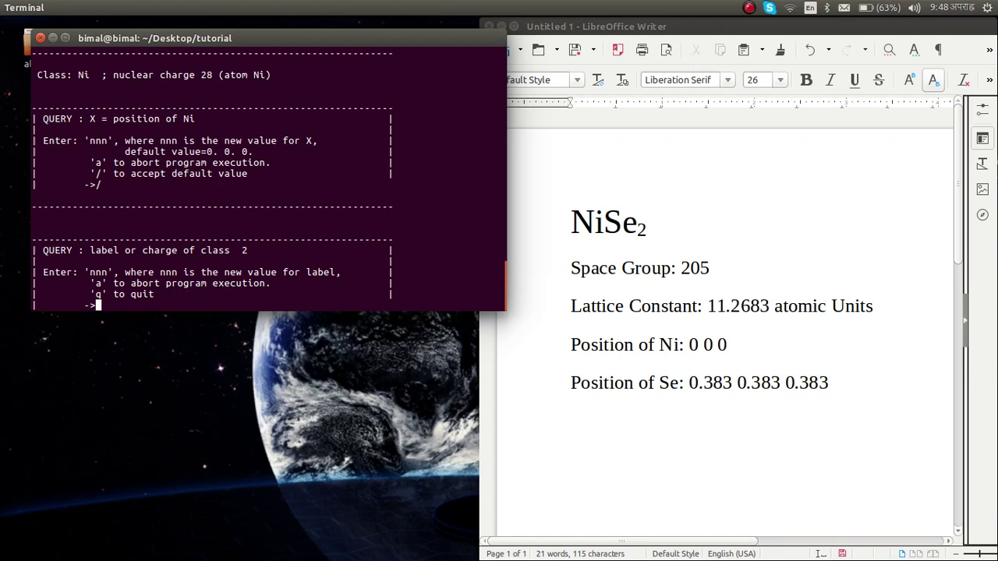
- Add class Se at position 0.383 0.383 0.383, taken from the notes
{"action": "type", "text": "Se"}
{"action": "key", "text": "Return"}
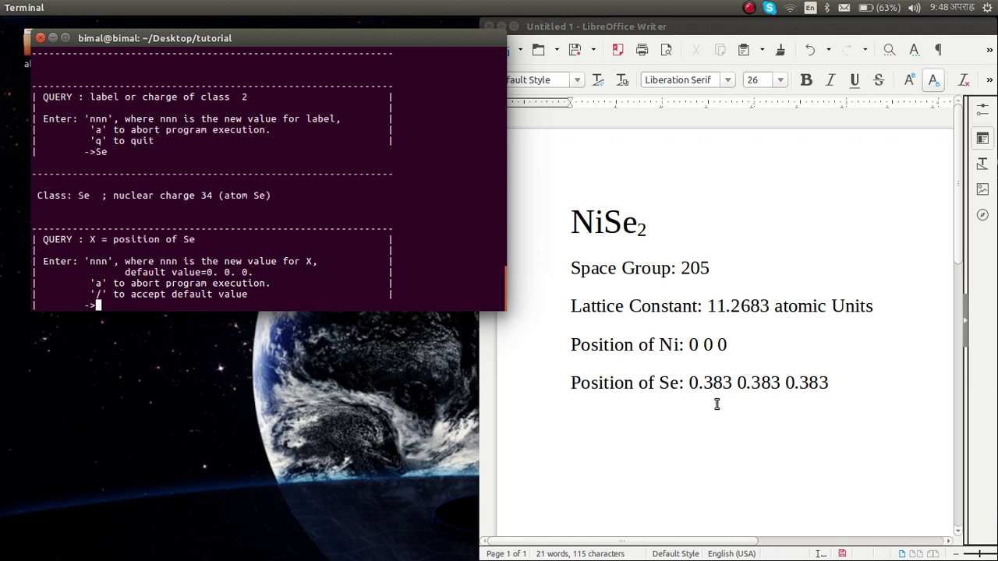
{"action": "left_click", "coordinate": [691, 383]}
{"action": "left_click_drag", "start_coordinate": [691, 383], "coordinate": [831, 394]}
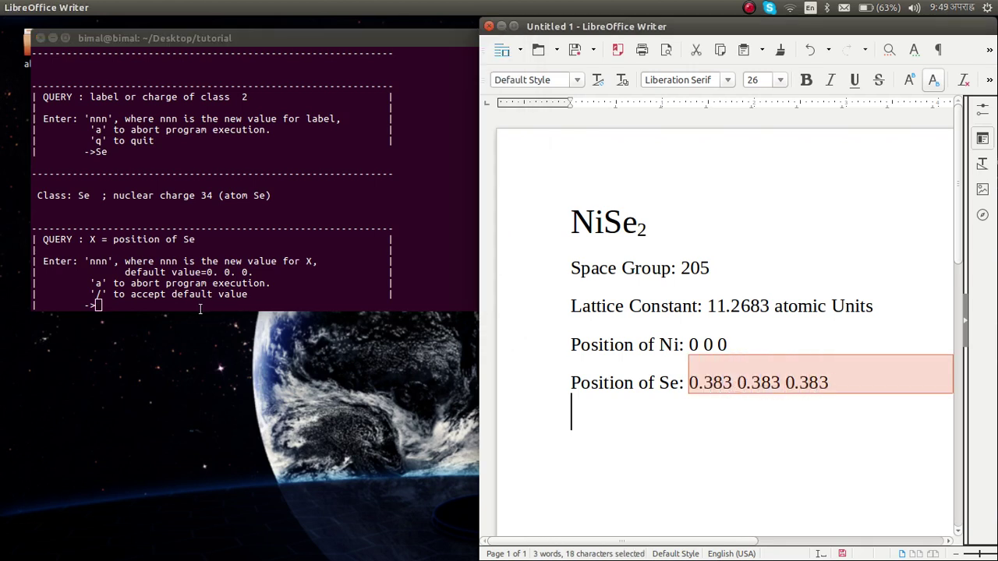
{"action": "left_click", "coordinate": [201, 310]}
{"action": "type", "text": "0.383"}
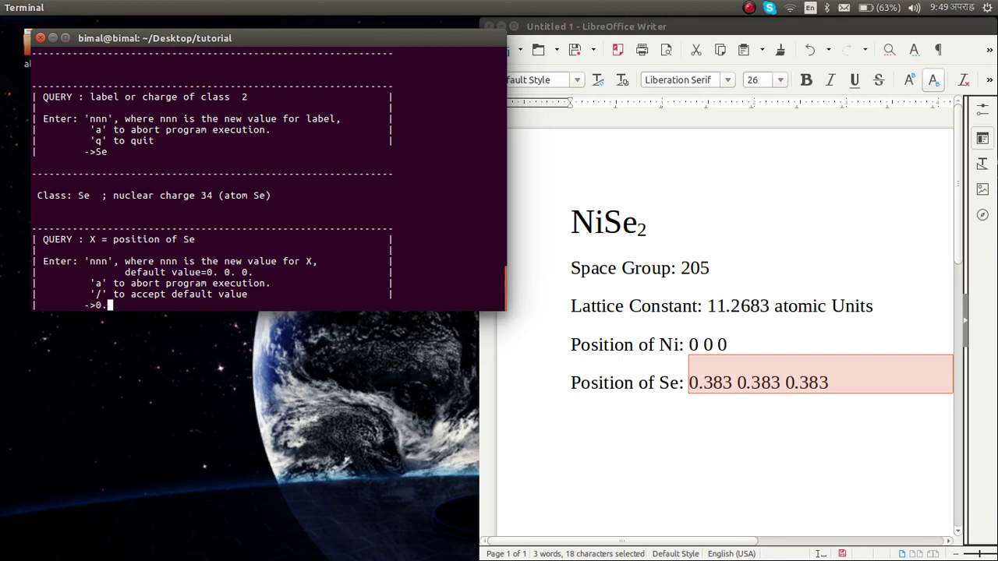
{"action": "type", "text": " 0.383 0.383"}
{"action": "key", "text": "Return"}
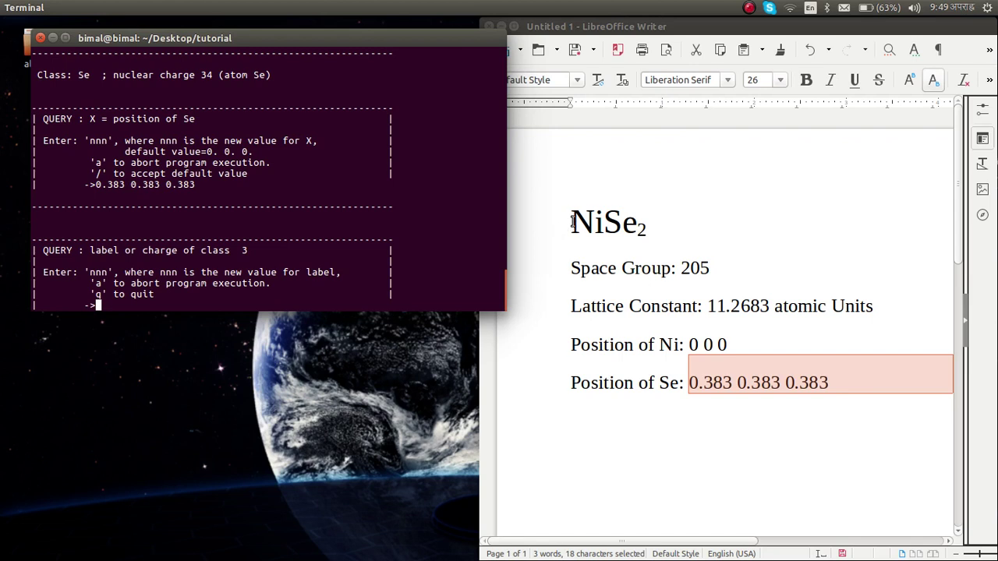
- Paste q at the class-label prompt to stop adding classes
{"action": "left_click_drag", "start_coordinate": [564, 229], "coordinate": [630, 226]}
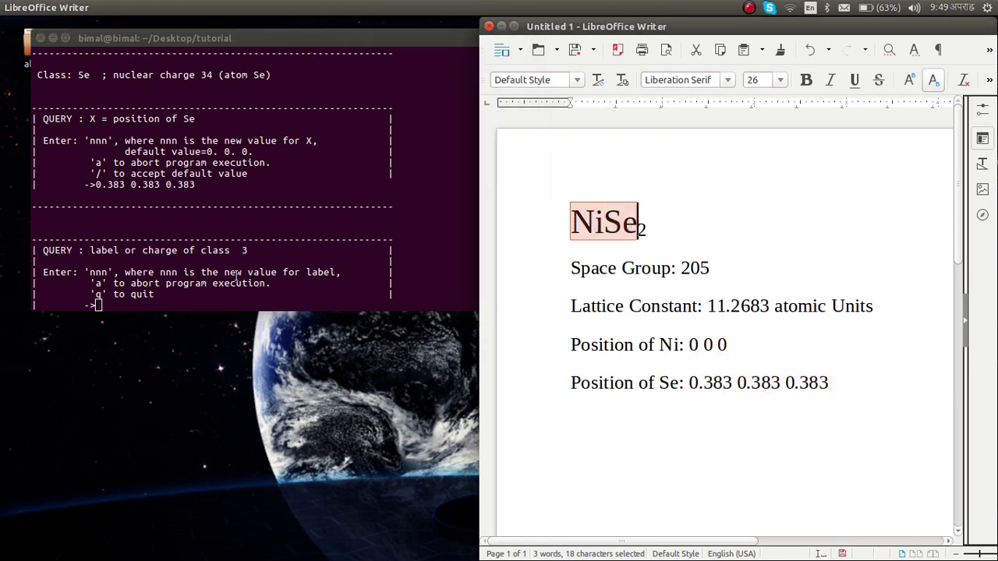
{"action": "left_click", "coordinate": [222, 306]}
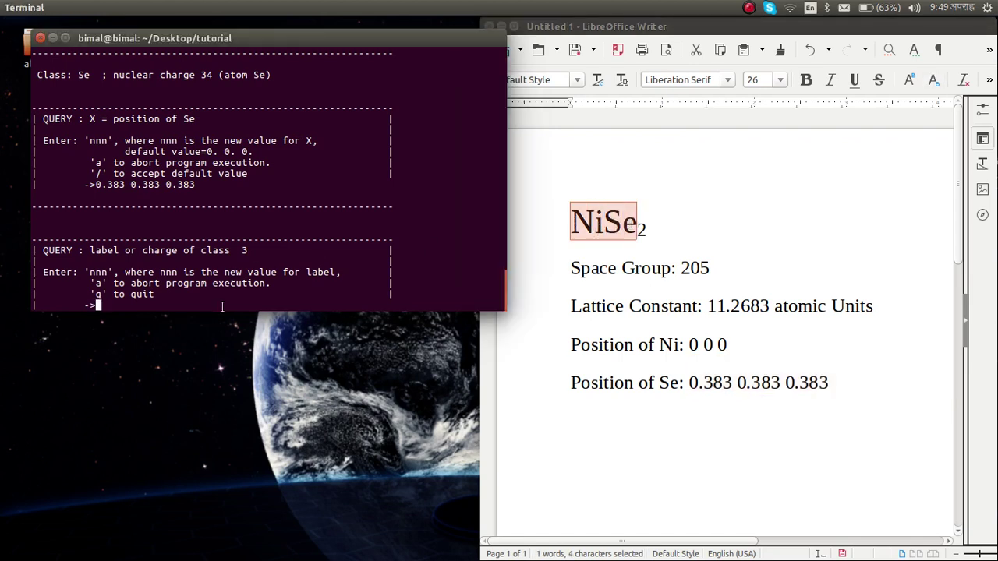
{"action": "mouse_move", "coordinate": [102, 287]}
{"action": "left_mouse_down"}
{"action": "mouse_move", "coordinate": [93, 284]}
{"action": "mouse_move", "coordinate": [97, 294]}
{"action": "left_mouse_up"}
{"action": "key", "text": "ctrl+c"}
{"action": "left_click", "coordinate": [94, 284]}
{"action": "middle_click", "coordinate": [98, 295]}
- Let lminit finish and review the 48 lattice and 24 crystal symmetry operations and workspace size
{"action": "key", "text": "Return"}
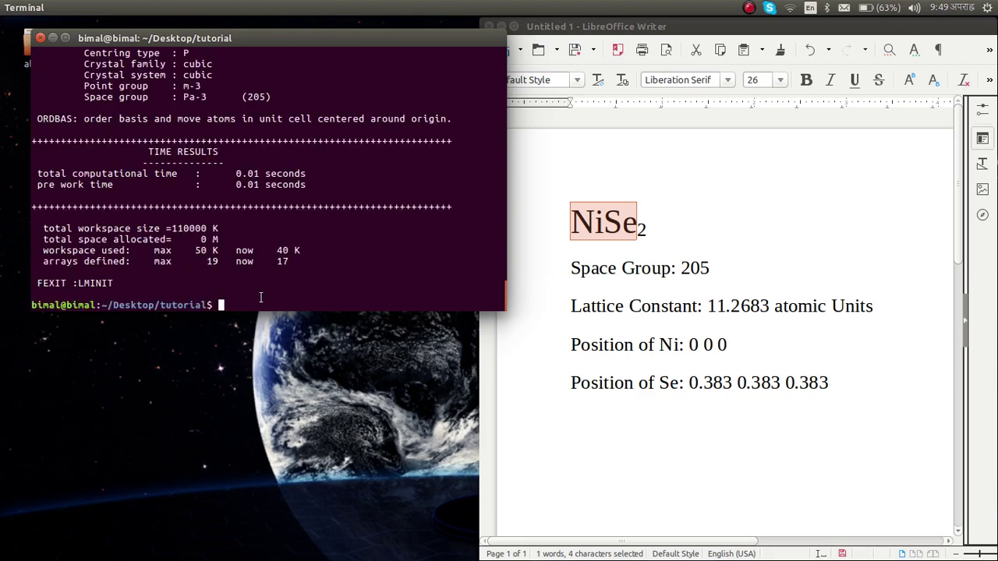
{"action": "scroll", "coordinate": [285, 180], "scroll_direction": "up", "scroll_amount": 3}
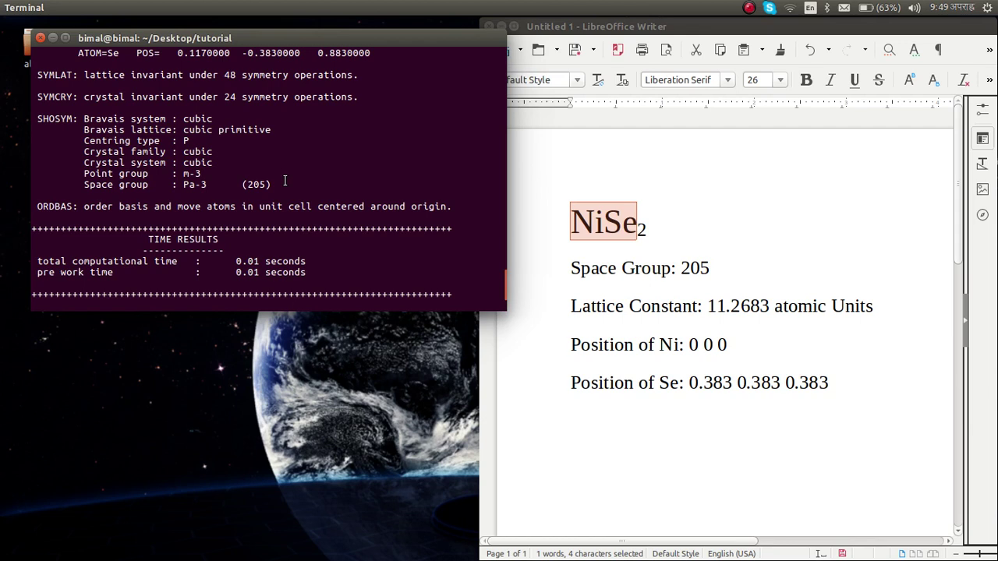
{"action": "scroll", "coordinate": [284, 181], "scroll_direction": "up", "scroll_amount": 1}
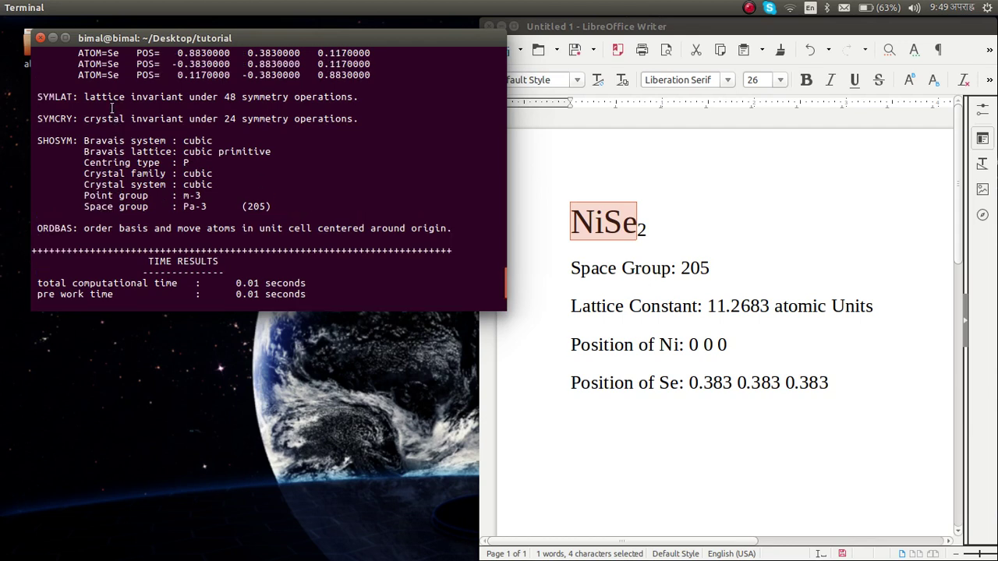
{"action": "left_click_drag", "start_coordinate": [85, 96], "coordinate": [319, 101]}
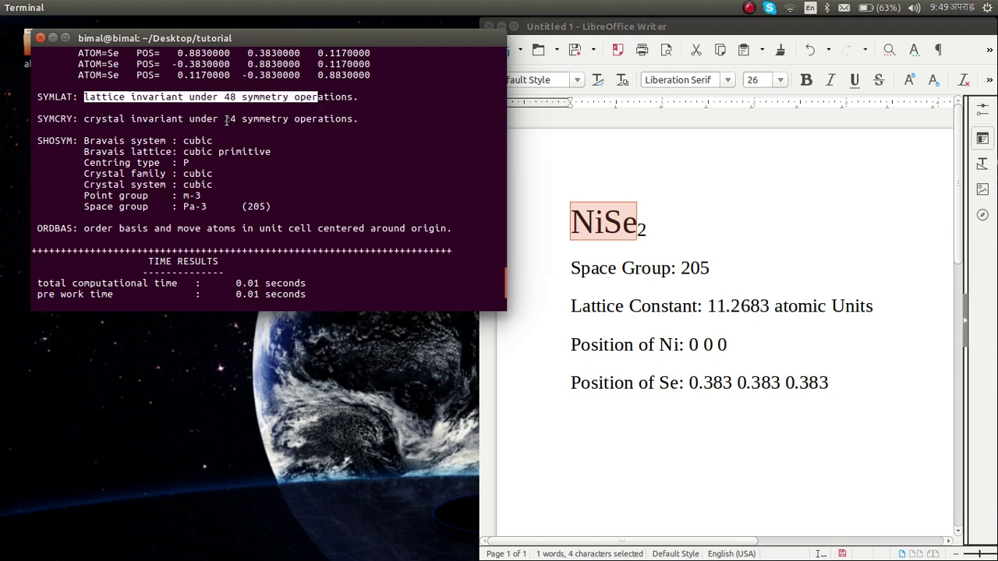
{"action": "left_click_drag", "start_coordinate": [218, 119], "coordinate": [288, 119]}
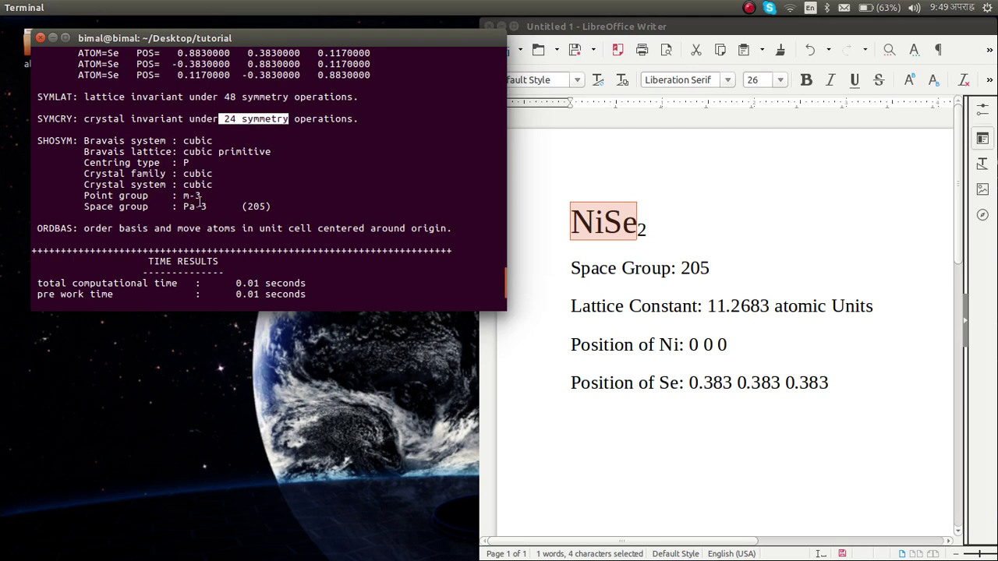
{"action": "scroll", "coordinate": [187, 216], "scroll_direction": "down", "scroll_amount": 4}
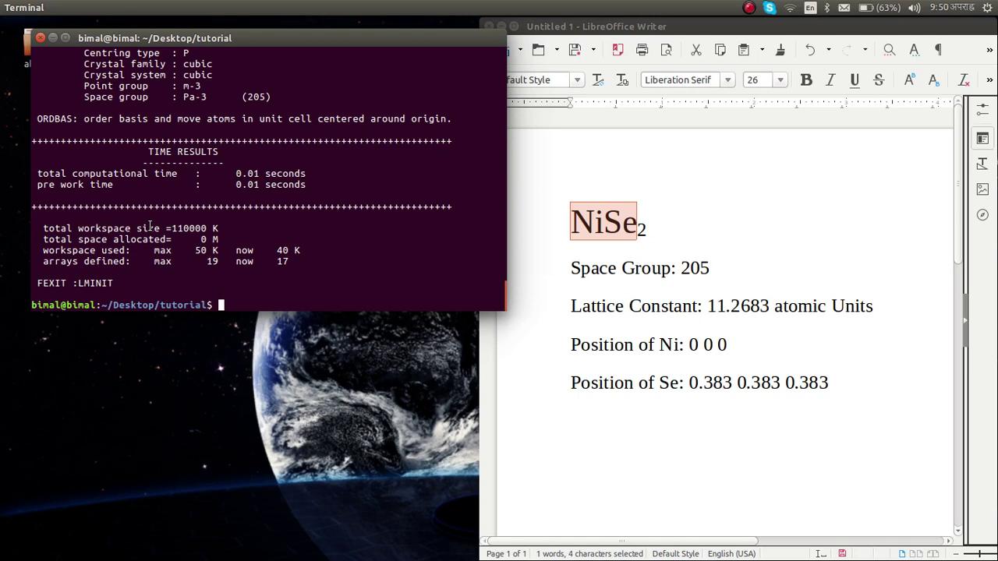
{"action": "left_click_drag", "start_coordinate": [149, 228], "coordinate": [229, 232]}
{"action": "left_click", "coordinate": [229, 232]}
- Run lmhart, lmovl, lmes, lmctl and lm in turn in the tutorial folder
{"action": "type", "text": "lmhart"}
{"action": "key", "text": "Return"}
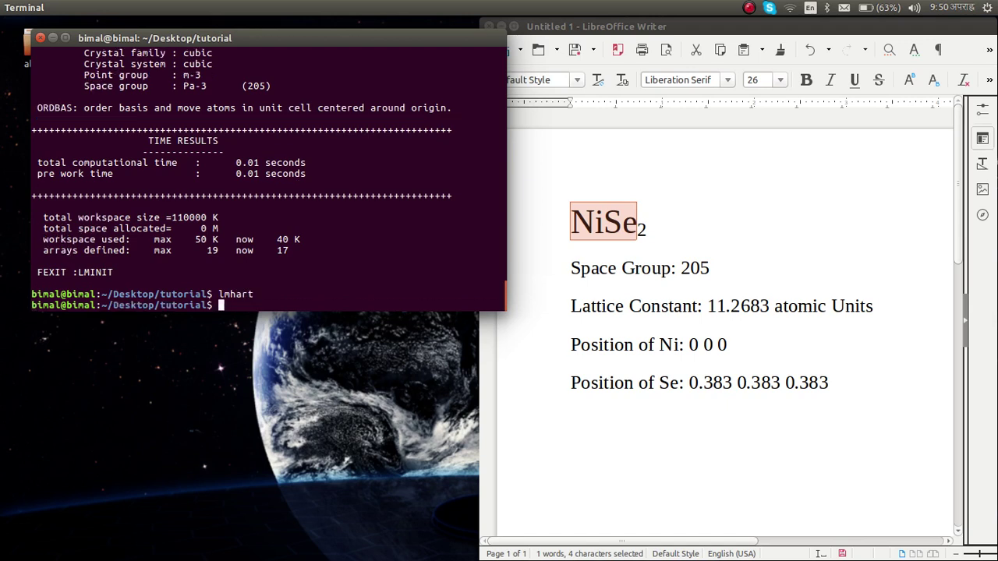
{"action": "type", "text": "lmo"}
{"action": "type", "text": "vl"}
{"action": "key", "text": "Return"}
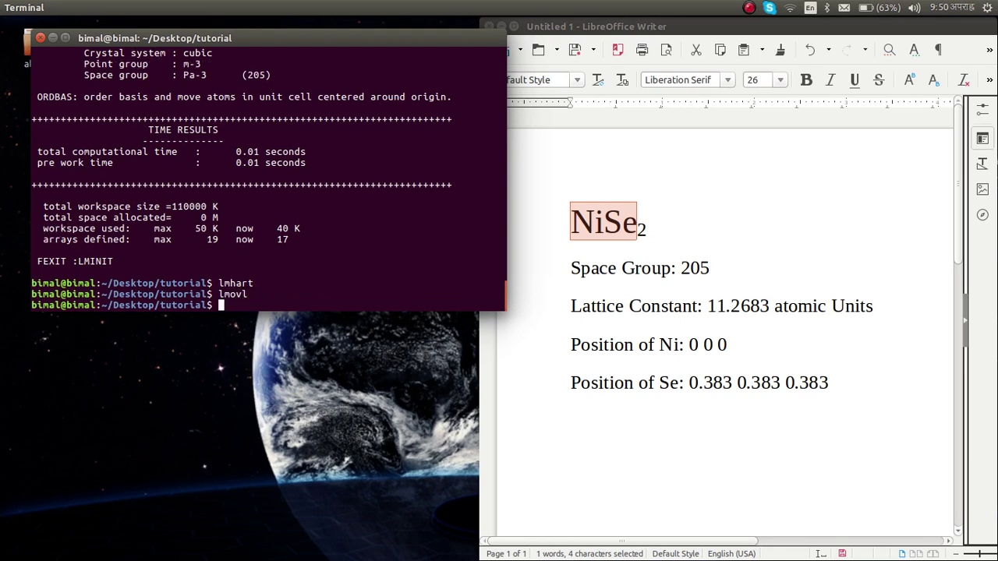
{"action": "type", "text": "lmes"}
{"action": "key", "text": "Return"}
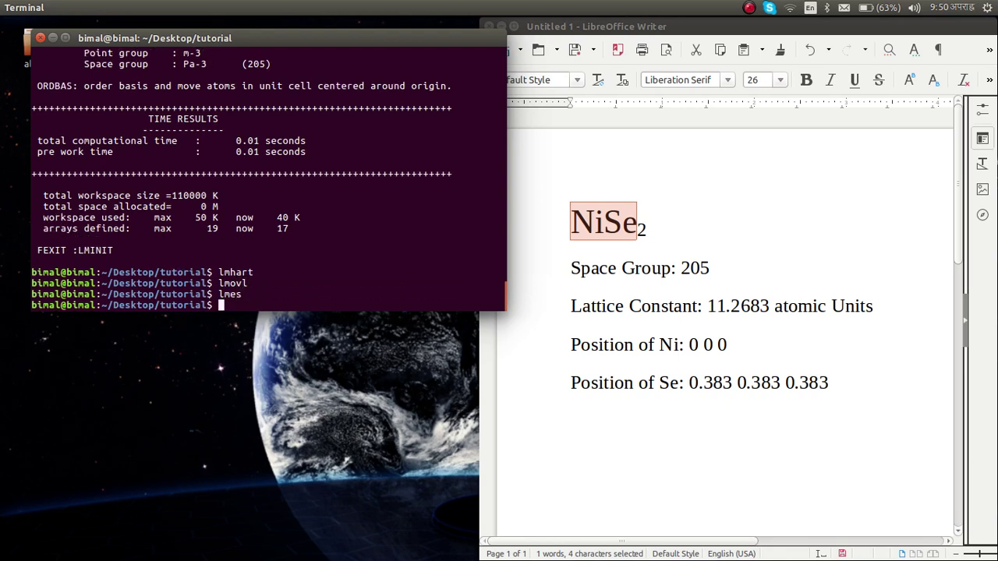
{"action": "type", "text": "lmctl"}
{"action": "key", "text": "Return"}
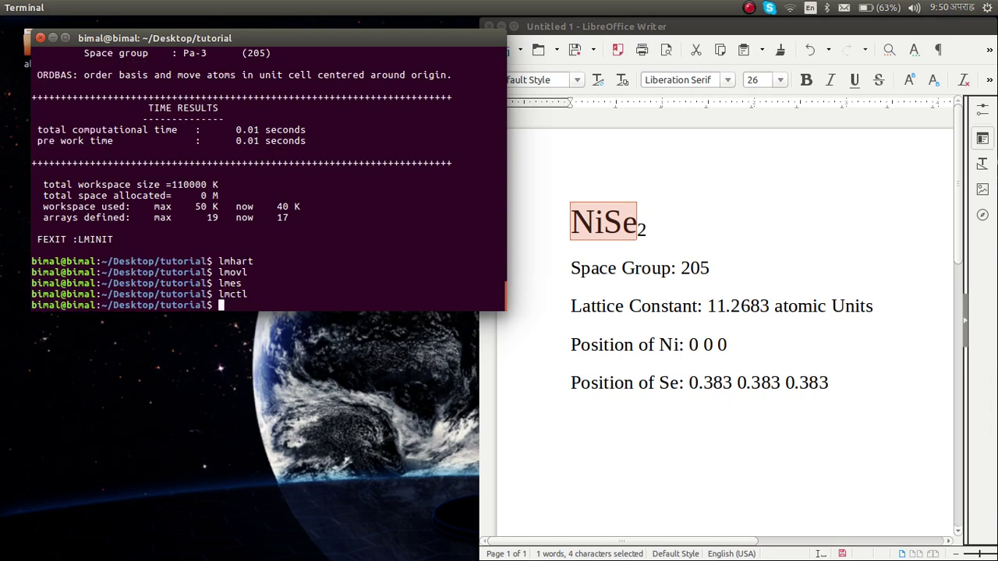
{"action": "type", "text": "lm"}
{"action": "key", "text": "Return"}
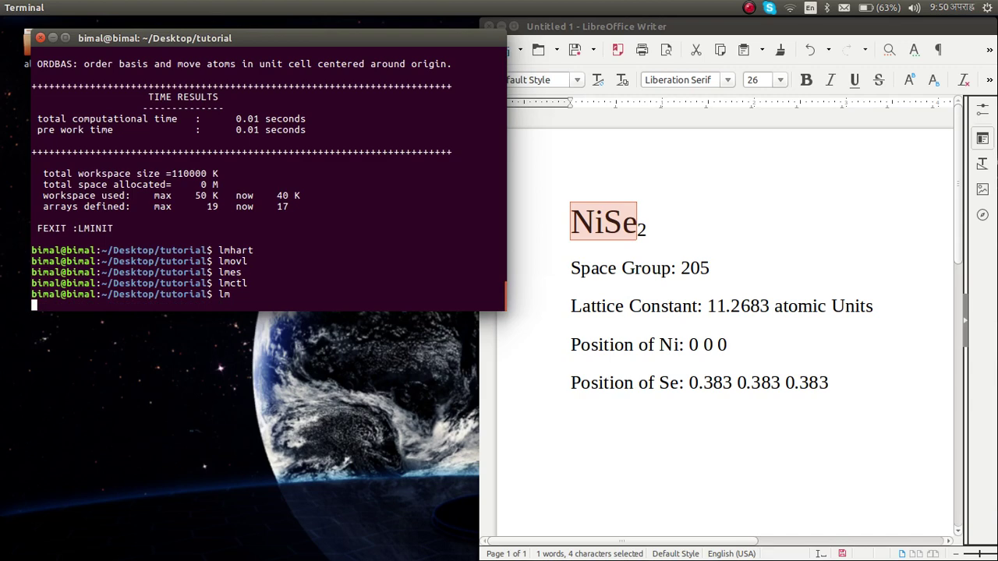
- Open the tutorial folder from the desktop and restore its Files window to a smaller size
{"action": "left_click_drag", "start_coordinate": [276, 36], "coordinate": [542, 70]}
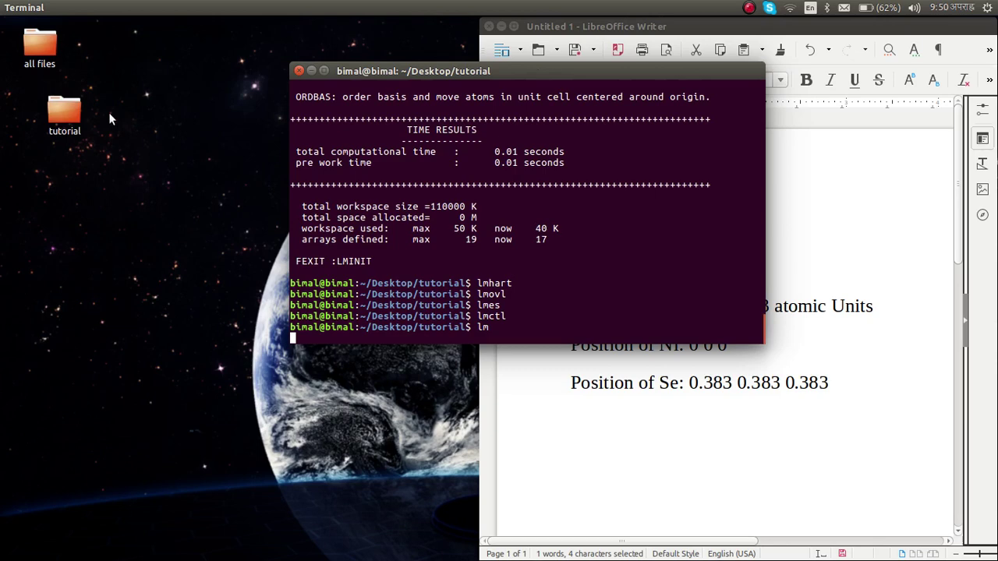
{"action": "left_click", "coordinate": [53, 112]}
{"action": "double_click", "coordinate": [53, 111]}
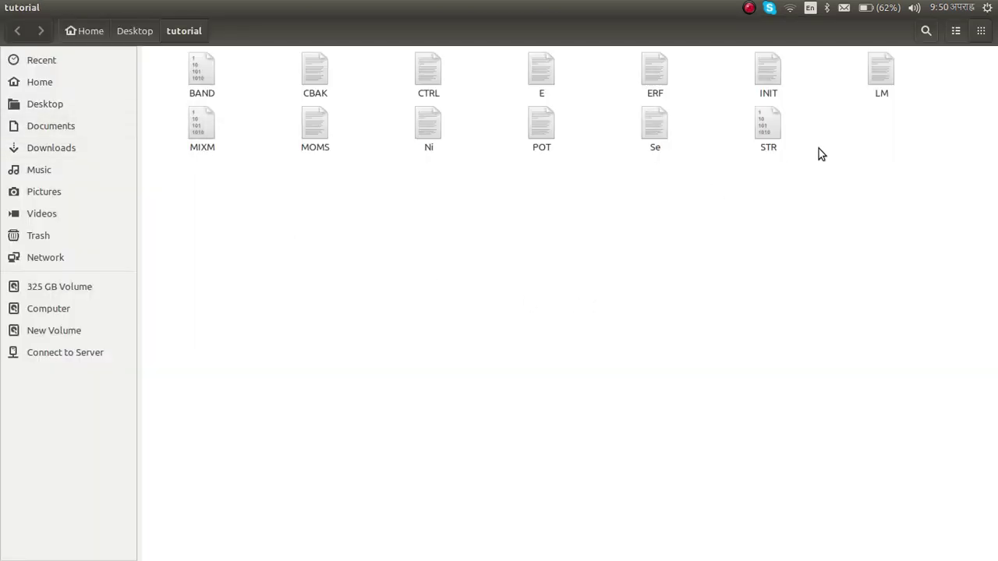
{"action": "left_click_drag", "start_coordinate": [484, 9], "coordinate": [281, 58]}
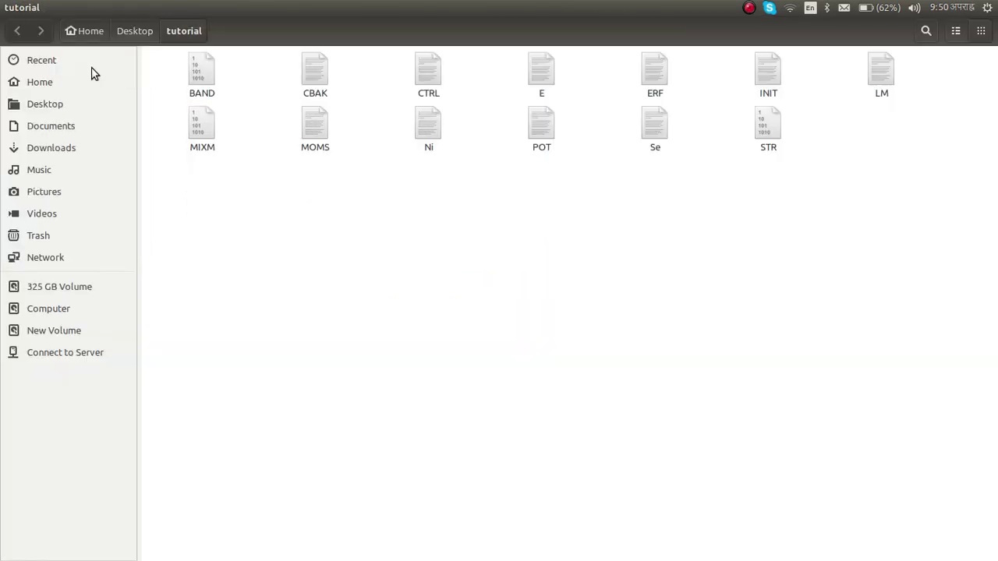
{"action": "left_click", "coordinate": [93, 68]}
{"action": "double_click", "coordinate": [334, 7]}
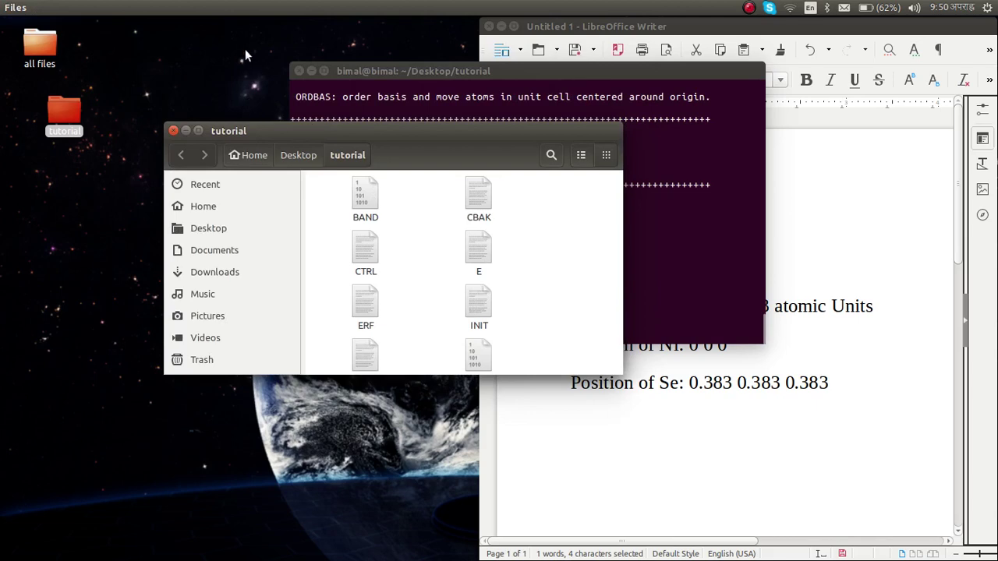
{"action": "left_click_drag", "start_coordinate": [282, 137], "coordinate": [192, 9]}
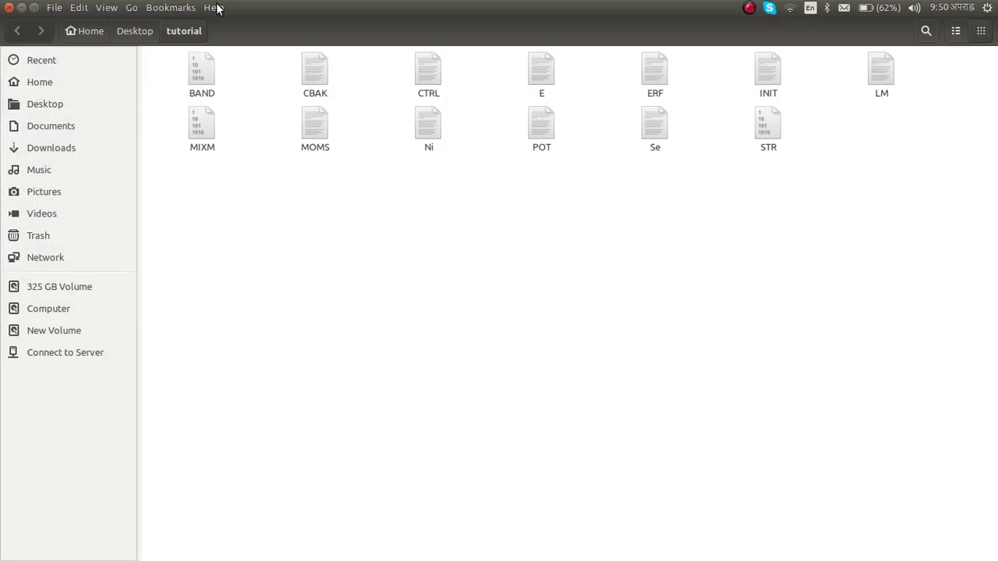
{"action": "left_click_drag", "start_coordinate": [254, 8], "coordinate": [143, 55]}
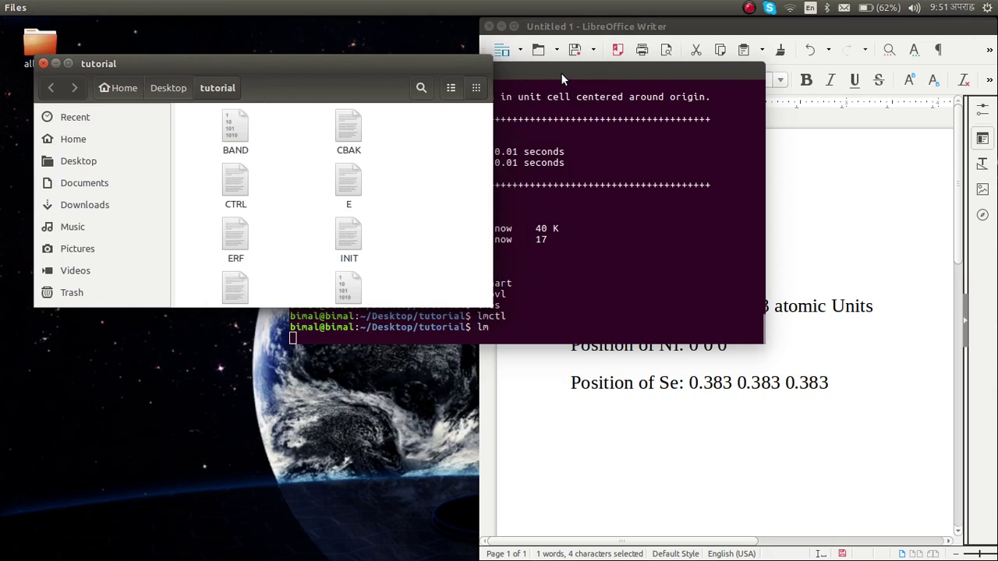
- Raise and enlarge the terminal, then stretch the Files window down to show every file
{"action": "left_click", "coordinate": [565, 71]}
{"action": "left_click_drag", "start_coordinate": [565, 71], "coordinate": [578, 71]}
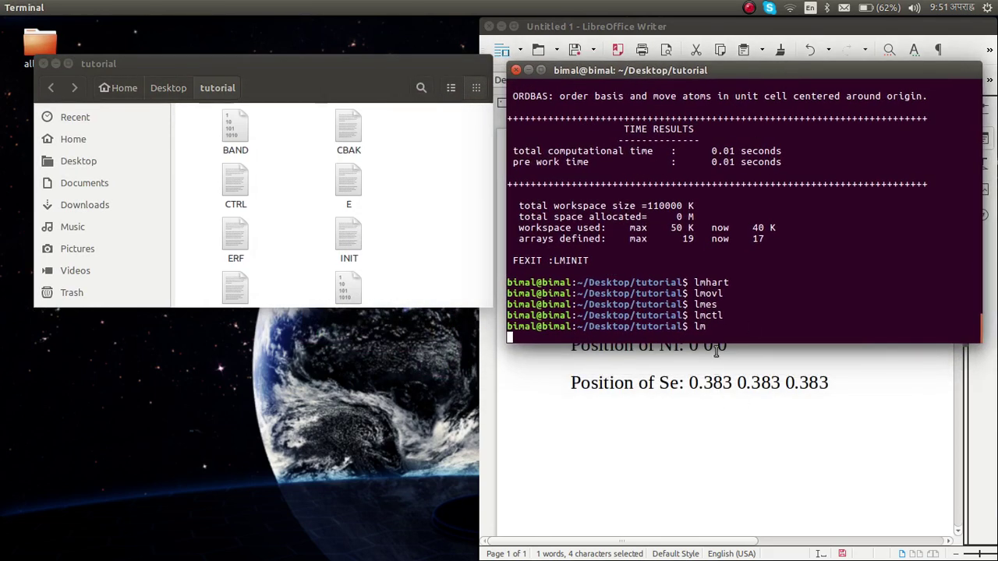
{"action": "left_click_drag", "start_coordinate": [713, 338], "coordinate": [747, 486]}
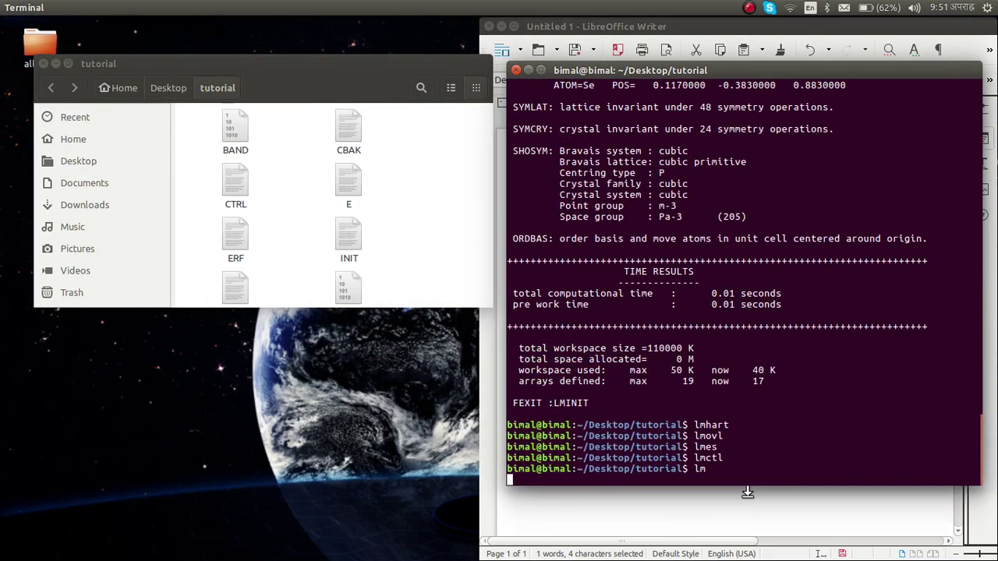
{"action": "left_click", "coordinate": [325, 60]}
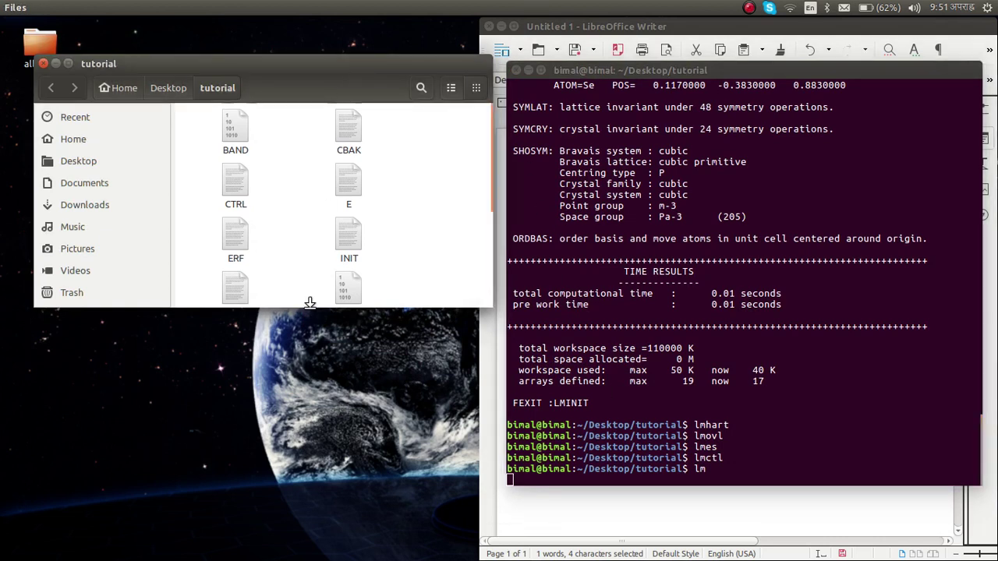
{"action": "left_click_drag", "start_coordinate": [309, 303], "coordinate": [338, 551]}
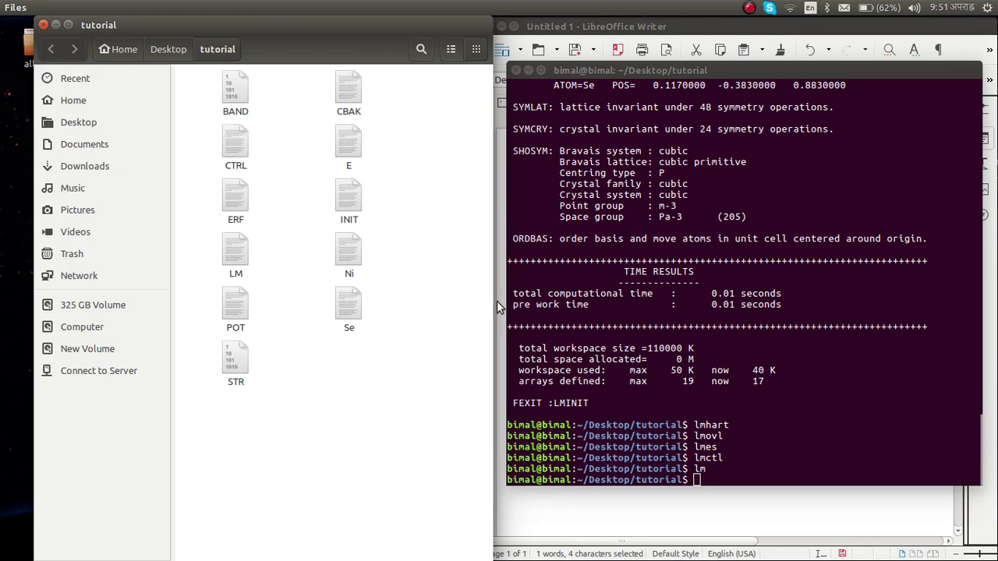
{"action": "double_click", "coordinate": [236, 148]}
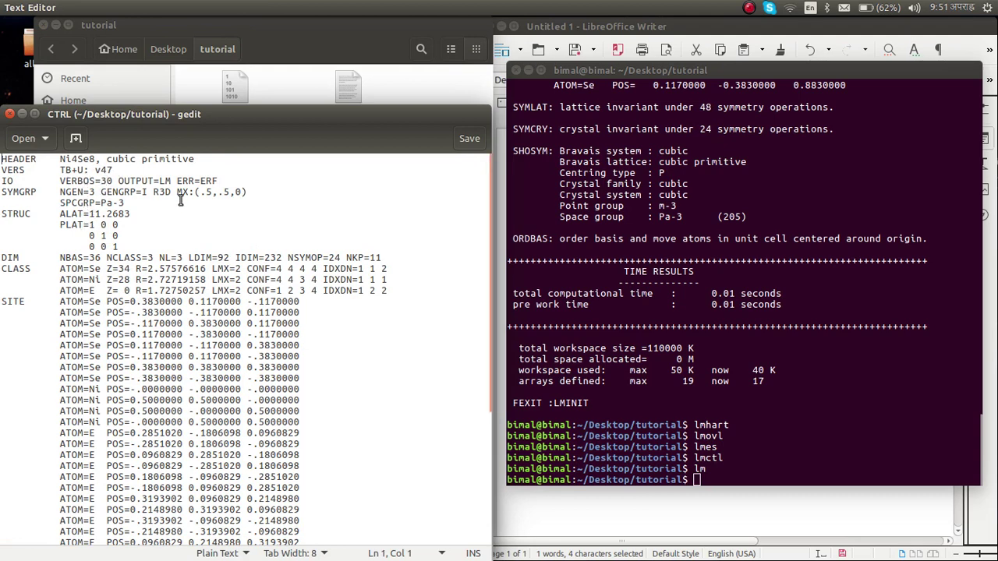
{"action": "left_click", "coordinate": [10, 115]}
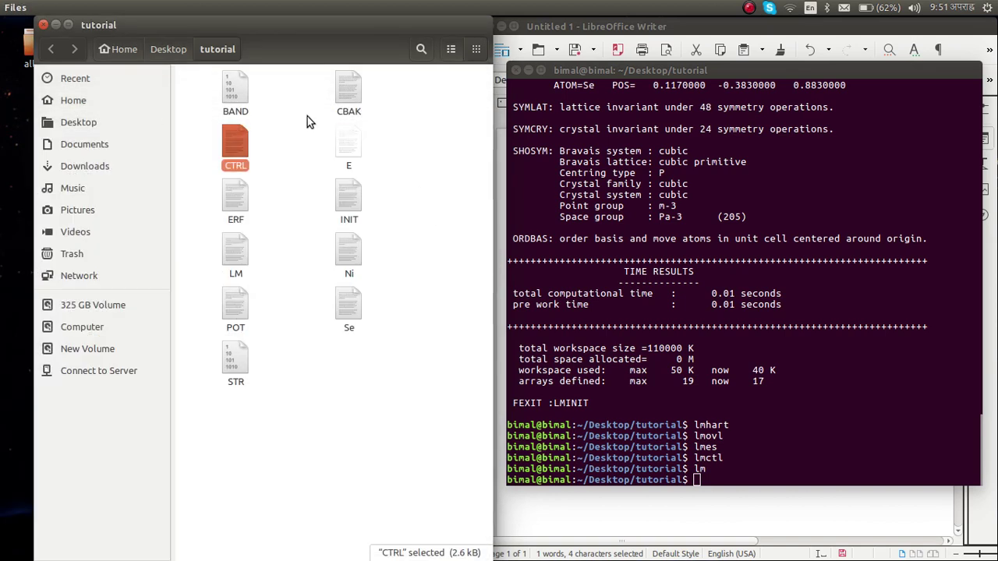
- Run lm in the terminal and maximize the terminal window
{"action": "left_click", "coordinate": [56, 25]}
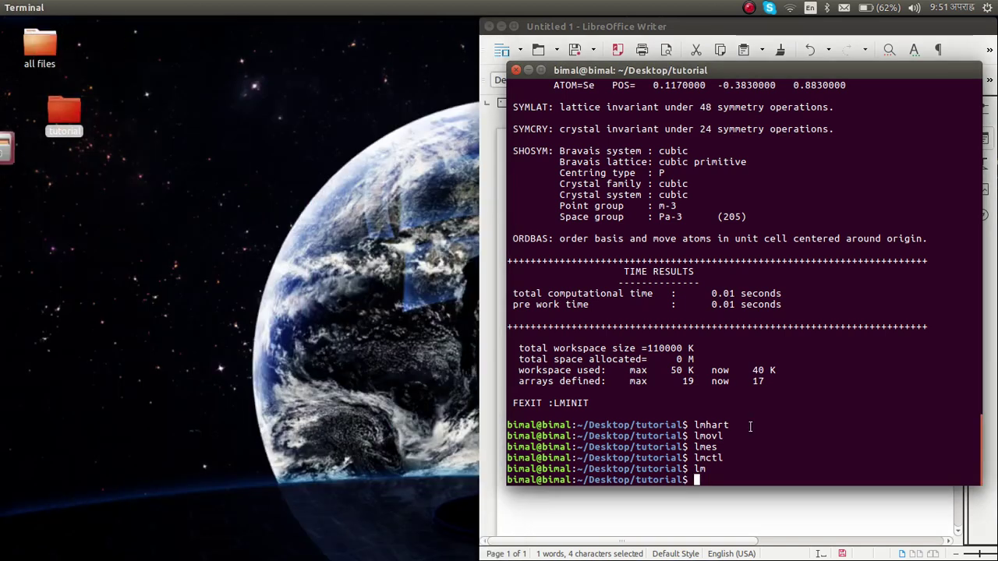
{"action": "type", "text": "lm"}
{"action": "key", "text": "Return"}
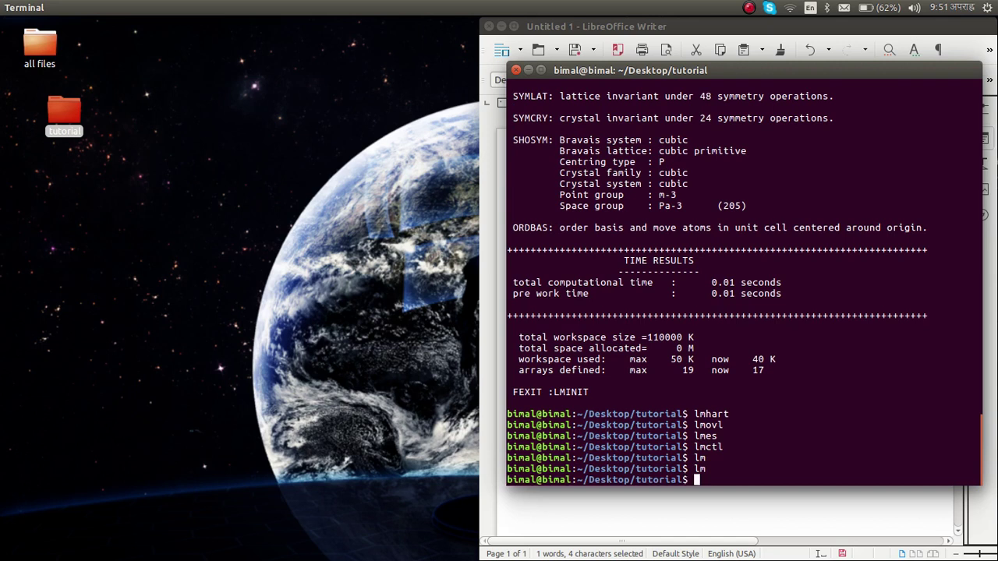
{"action": "left_click", "coordinate": [543, 71]}
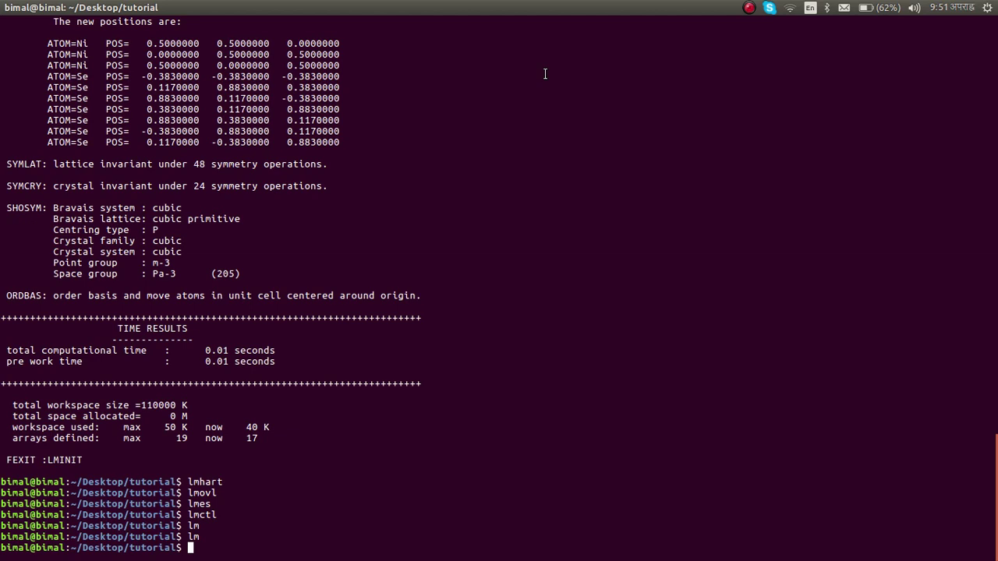
- Run lm2xsf to convert the CTRL structure into this.xsf
{"action": "type", "text": "lm2xsf"}
{"action": "key", "text": "Return"}
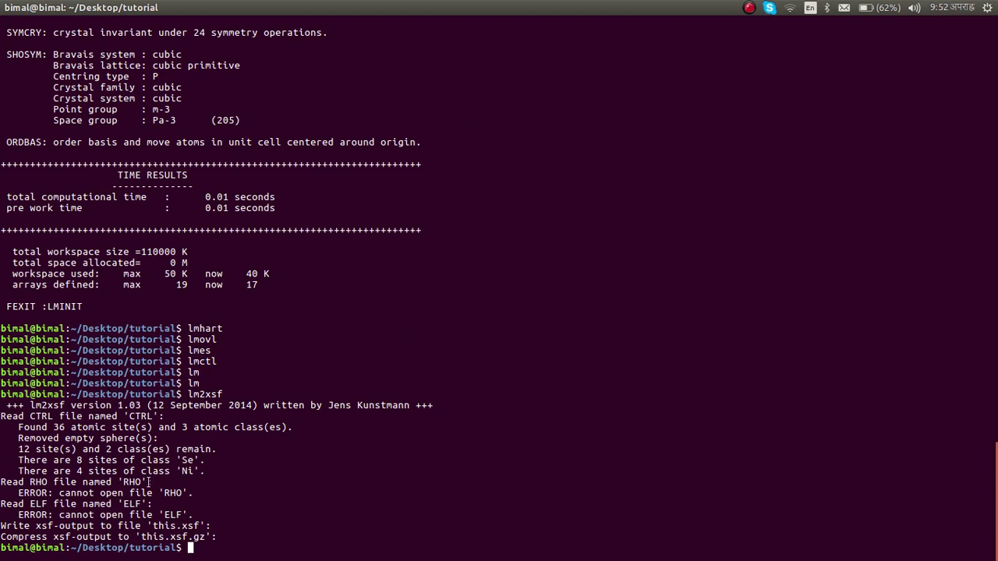
{"action": "double_click", "coordinate": [155, 526]}
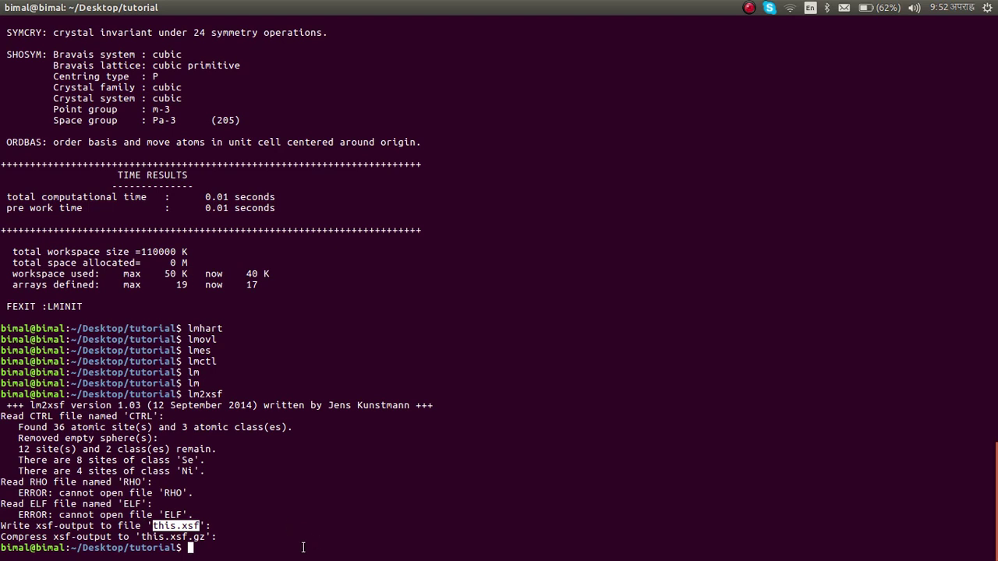
{"action": "left_click", "coordinate": [262, 554]}
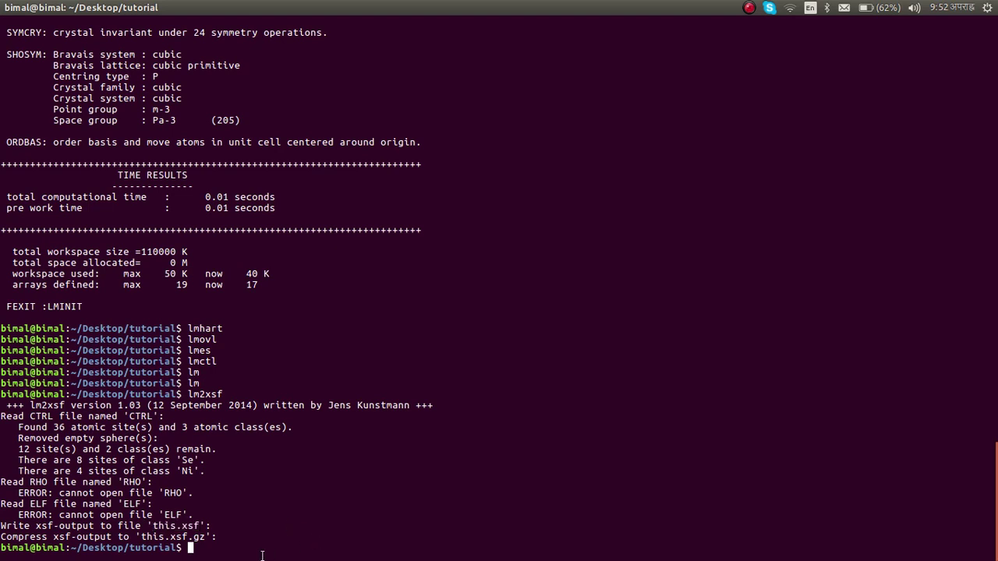
{"action": "type", "text": "xcrysden --"}
- Launch xcrysden --xsf this.xsf, then after the not-found error rerun it on this.xsf.gz
{"action": "type", "text": "xsf this."}
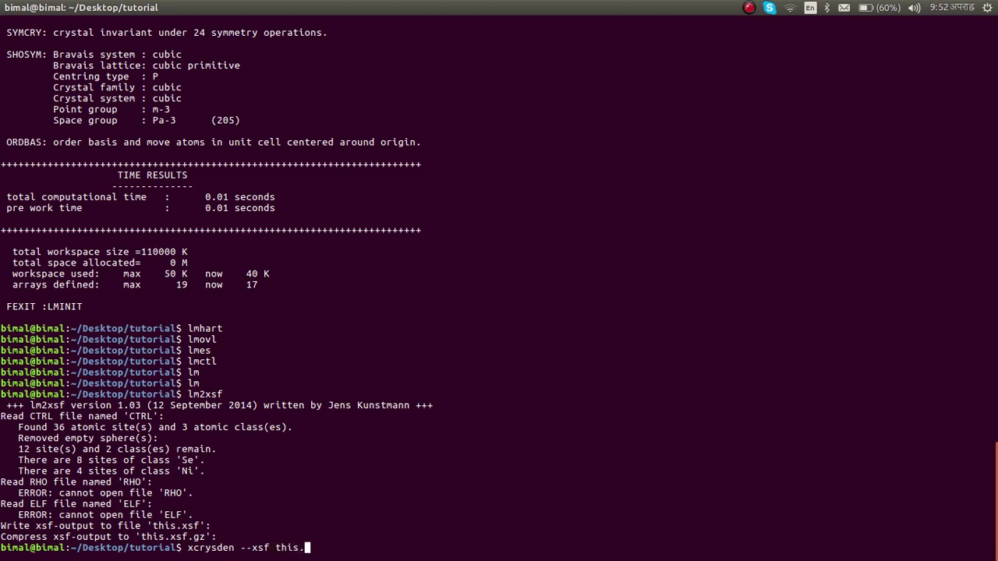
{"action": "type", "text": "xsf"}
{"action": "key", "text": "Return"}
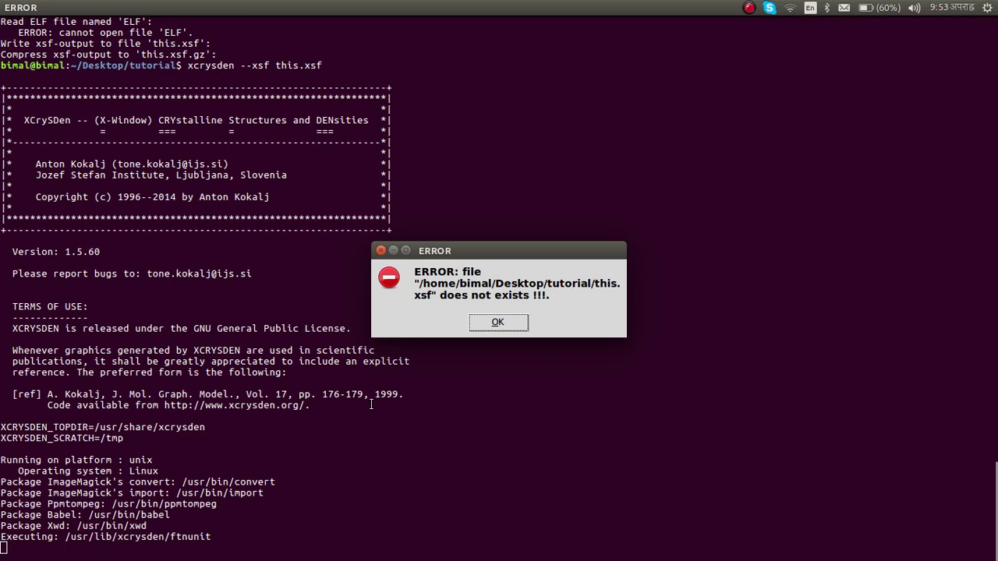
{"action": "left_click", "coordinate": [497, 323]}
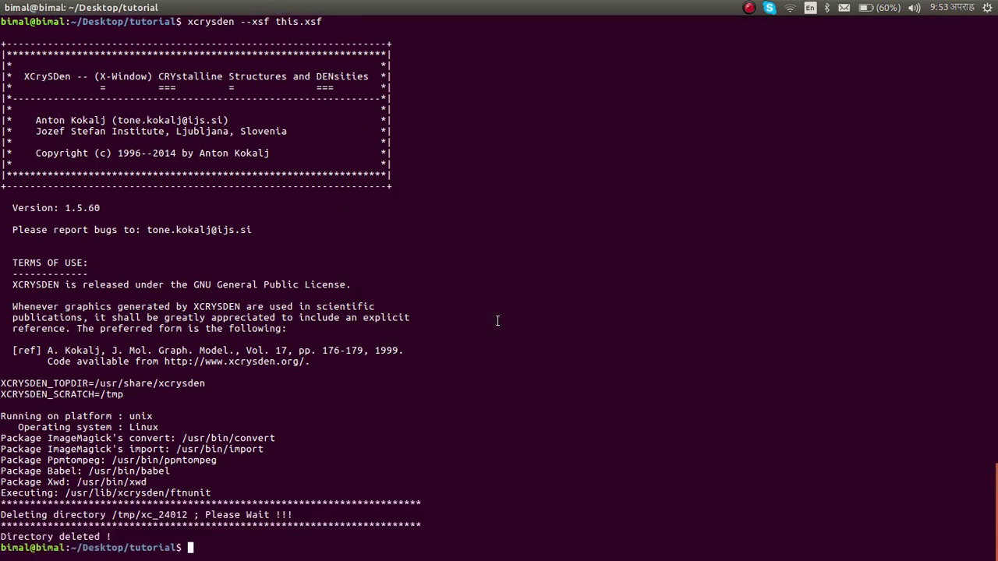
{"action": "key", "text": "Up"}
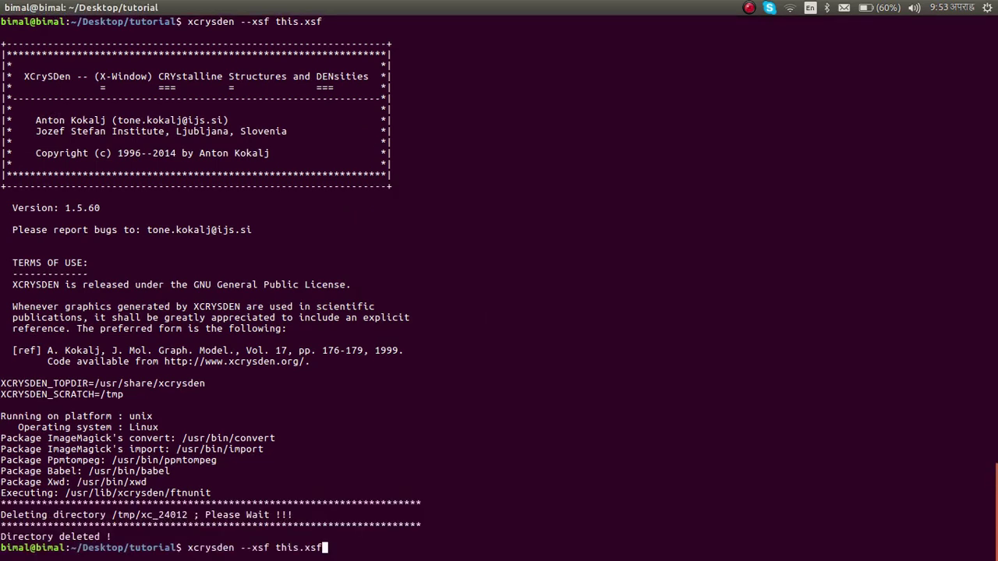
{"action": "type", "text": ".gx"}
{"action": "key", "text": "Return"}
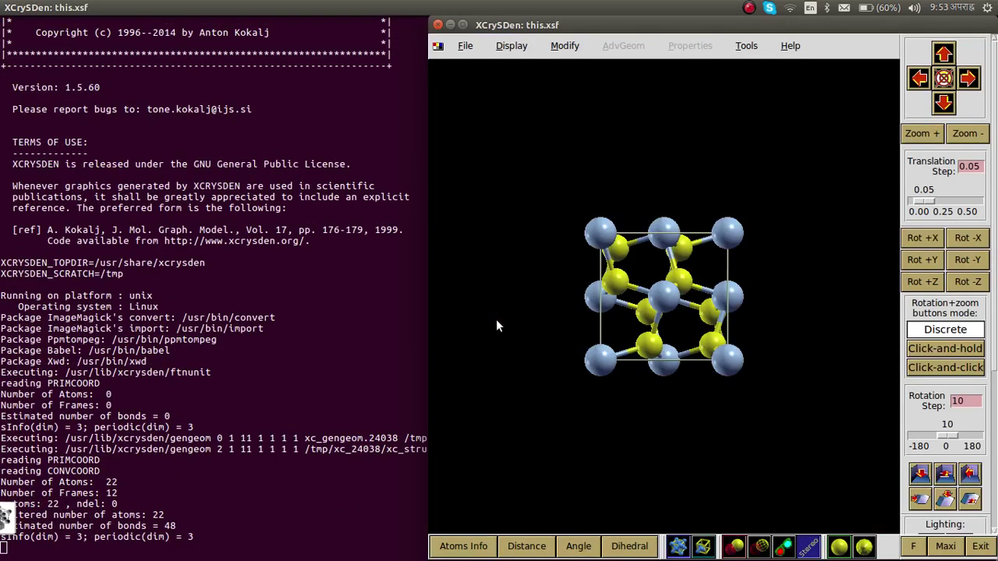
- Maximize XCrySDen and rotate the NiSe2 structure to a new viewing angle
{"action": "left_click_drag", "start_coordinate": [674, 282], "coordinate": [563, 149]}
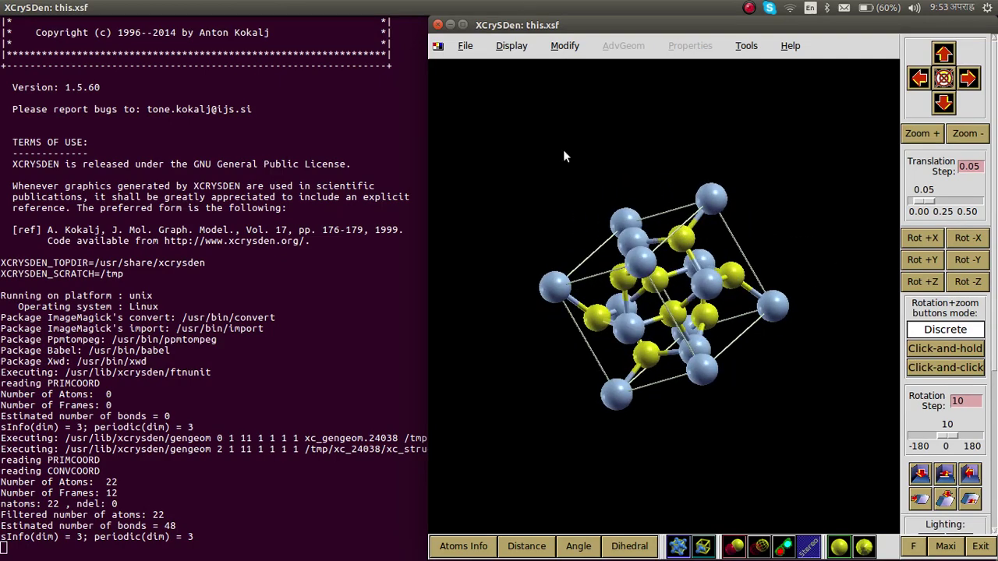
{"action": "left_click", "coordinate": [463, 25]}
{"action": "left_click_drag", "start_coordinate": [465, 281], "coordinate": [450, 228]}
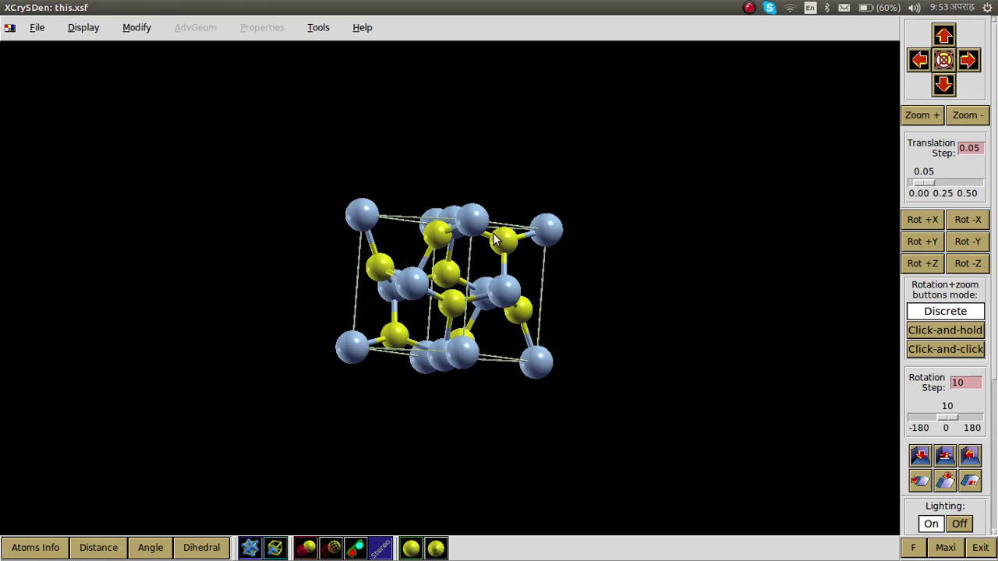
{"action": "left_click_drag", "start_coordinate": [494, 241], "coordinate": [491, 199]}
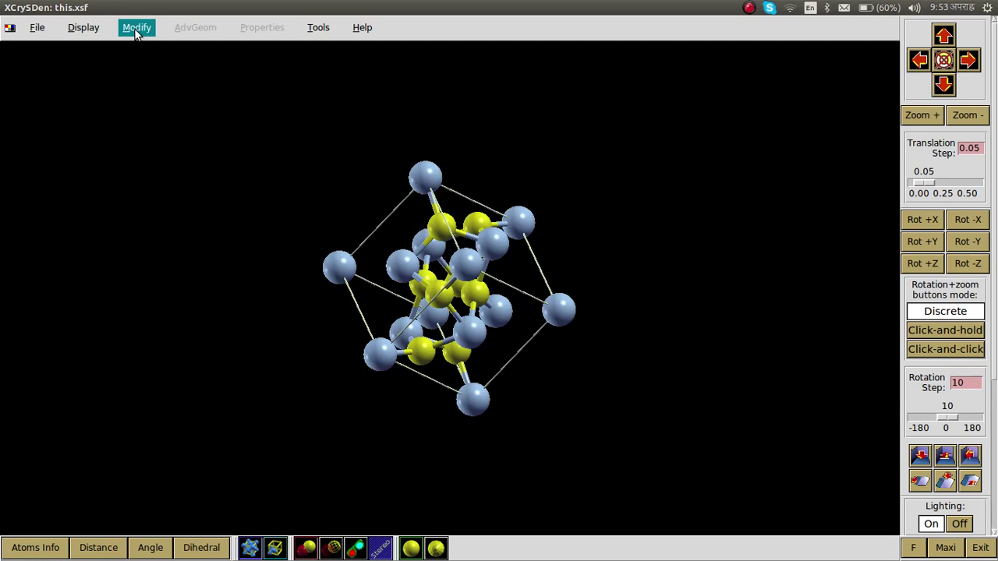
- Label every atom with its Ni or Se symbol via Display > Atomic Symbols, then rotate the view
{"action": "left_click", "coordinate": [324, 31]}
{"action": "mouse_move", "coordinate": [89, 31]}
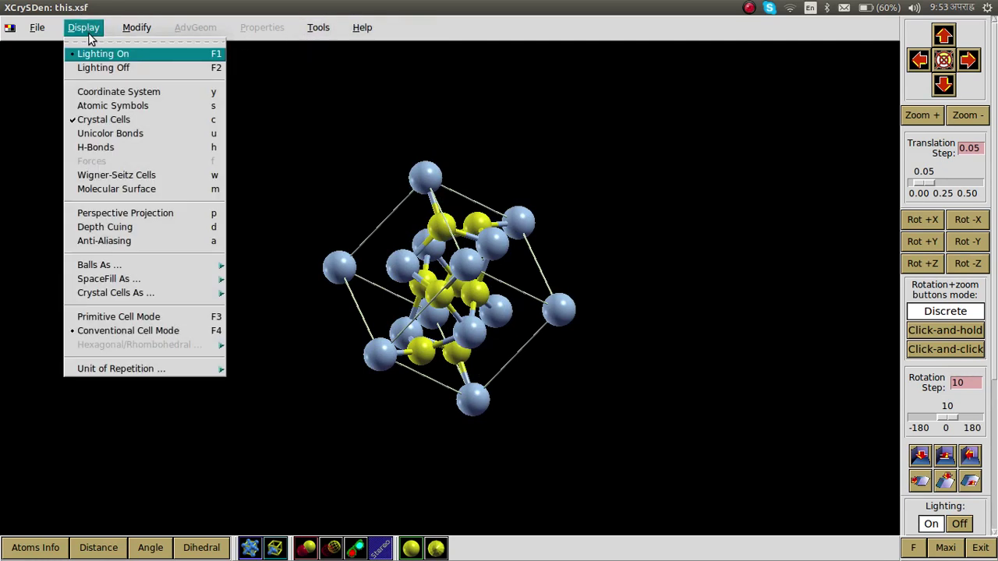
{"action": "left_click", "coordinate": [125, 105]}
{"action": "left_click_drag", "start_coordinate": [438, 295], "coordinate": [278, 218]}
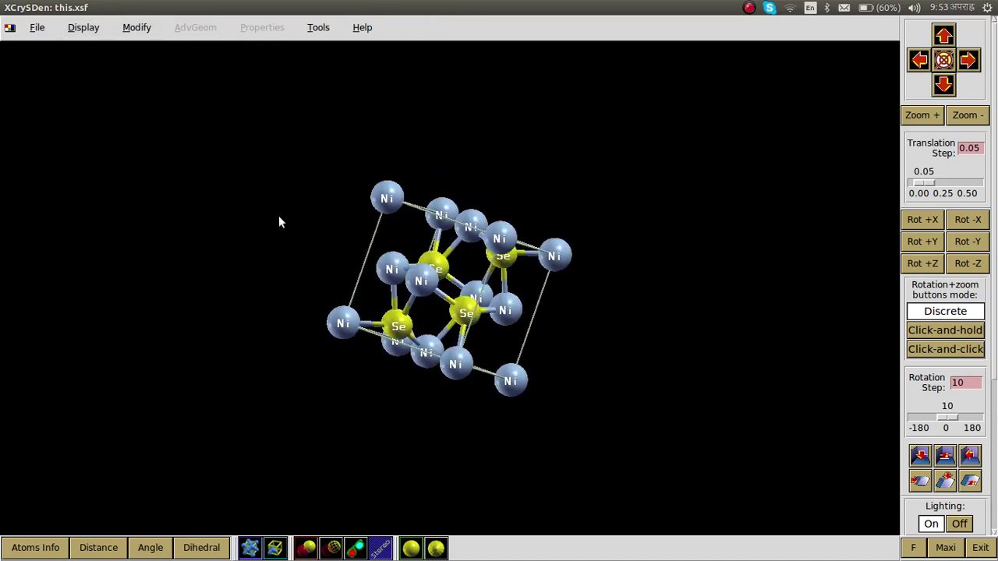
- Minimize the XCrySDen, terminal and LibreOffice Writer windows to reveal the desktop
{"action": "left_click", "coordinate": [24, 7]}
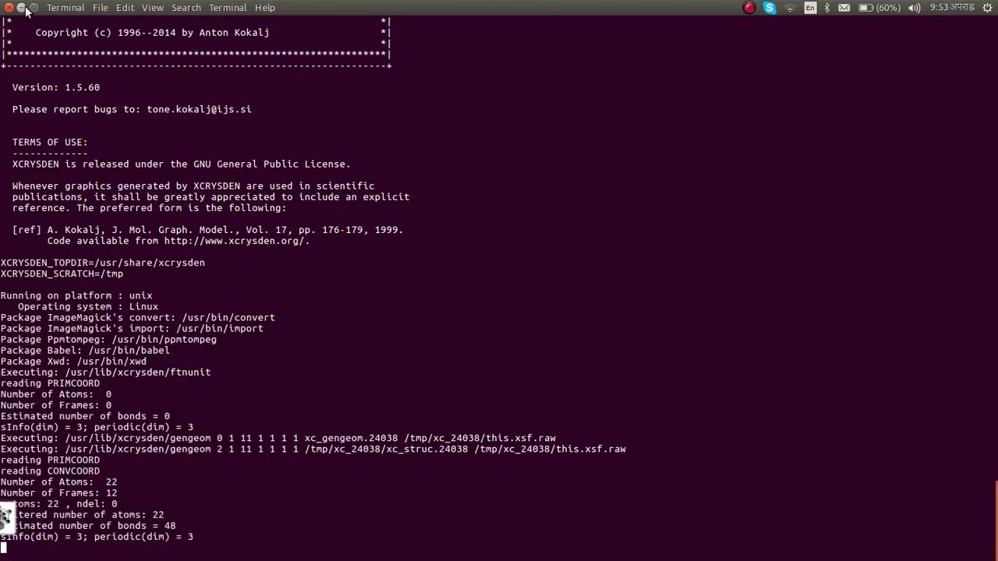
{"action": "left_click", "coordinate": [24, 7]}
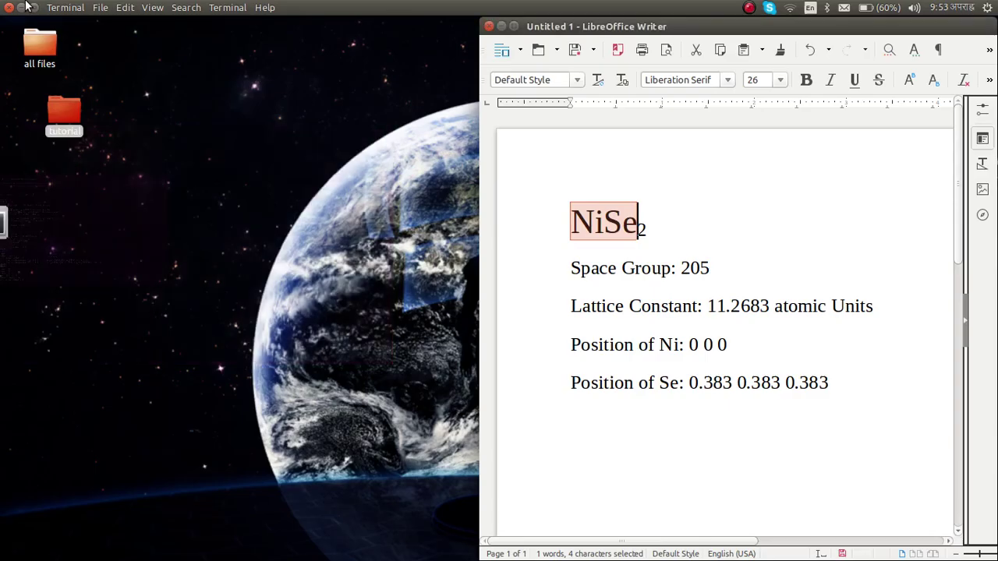
{"action": "left_click", "coordinate": [500, 28]}
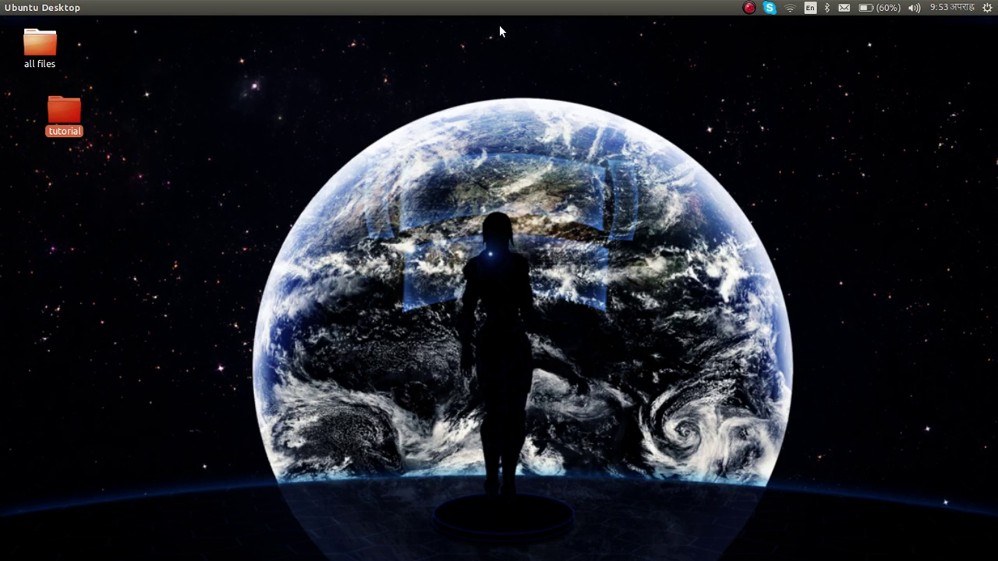
{"action": "left_click", "coordinate": [748, 8]}
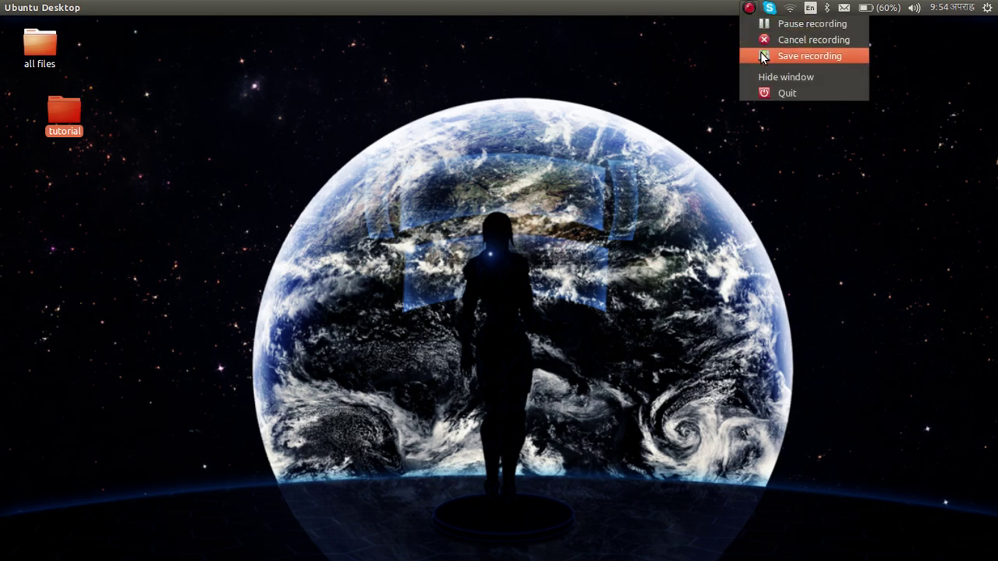